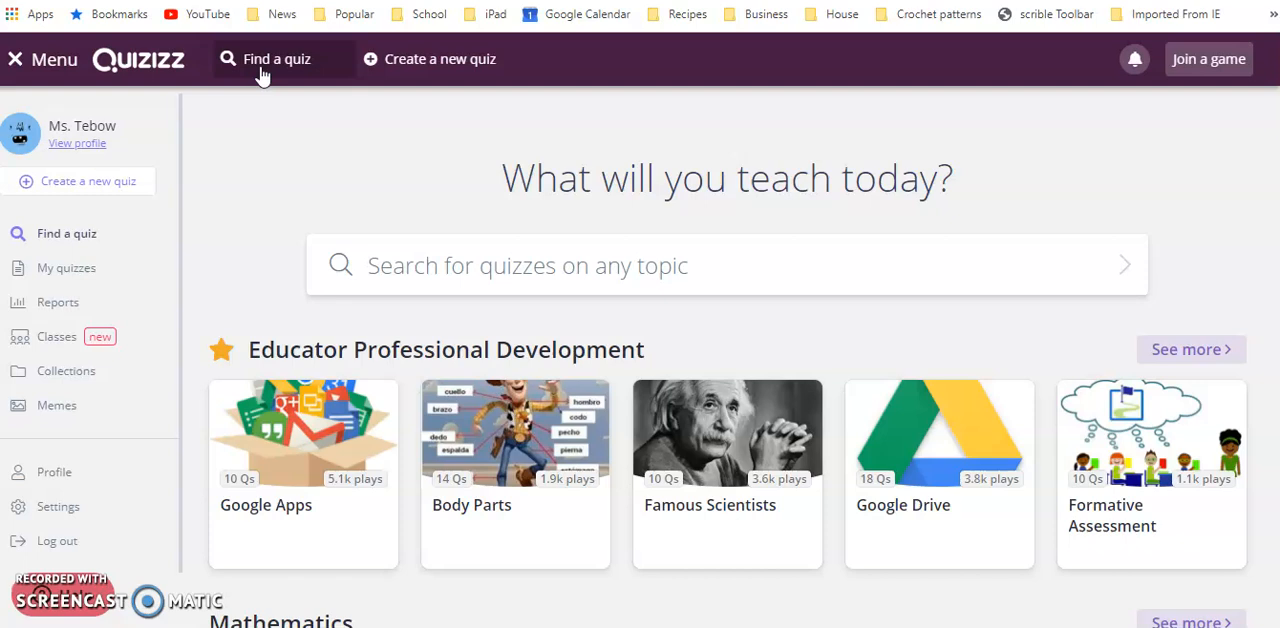
{"action": "left_click", "coordinate": [415, 72]}
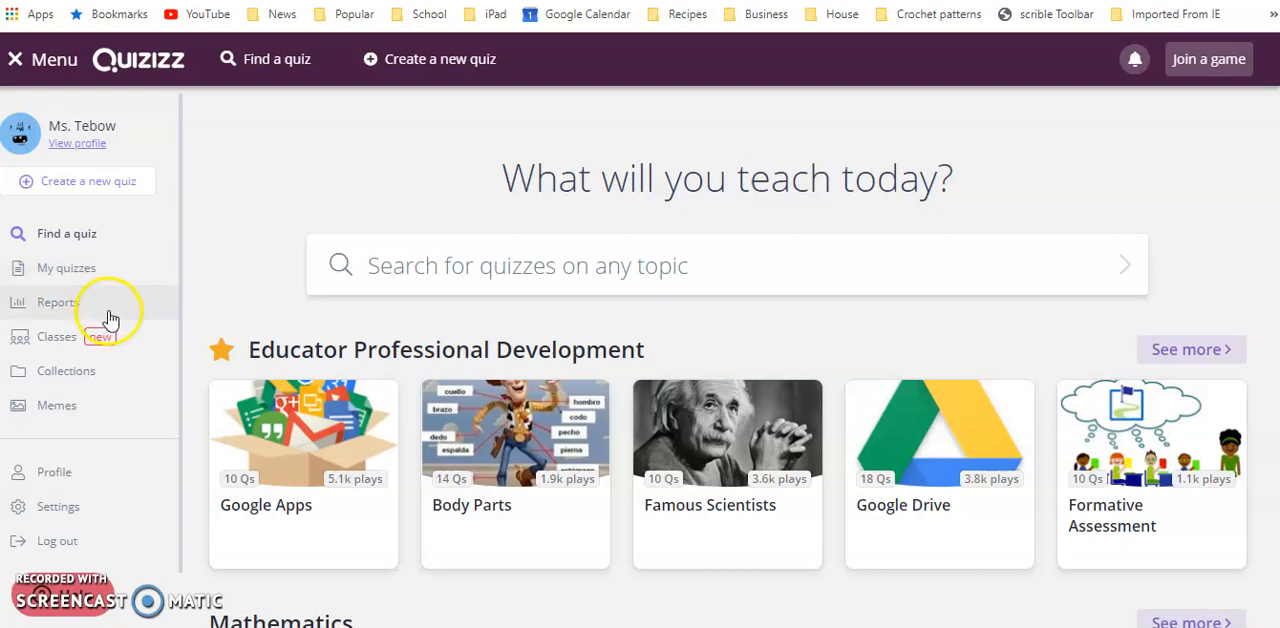
{"action": "left_click", "coordinate": [42, 312]}
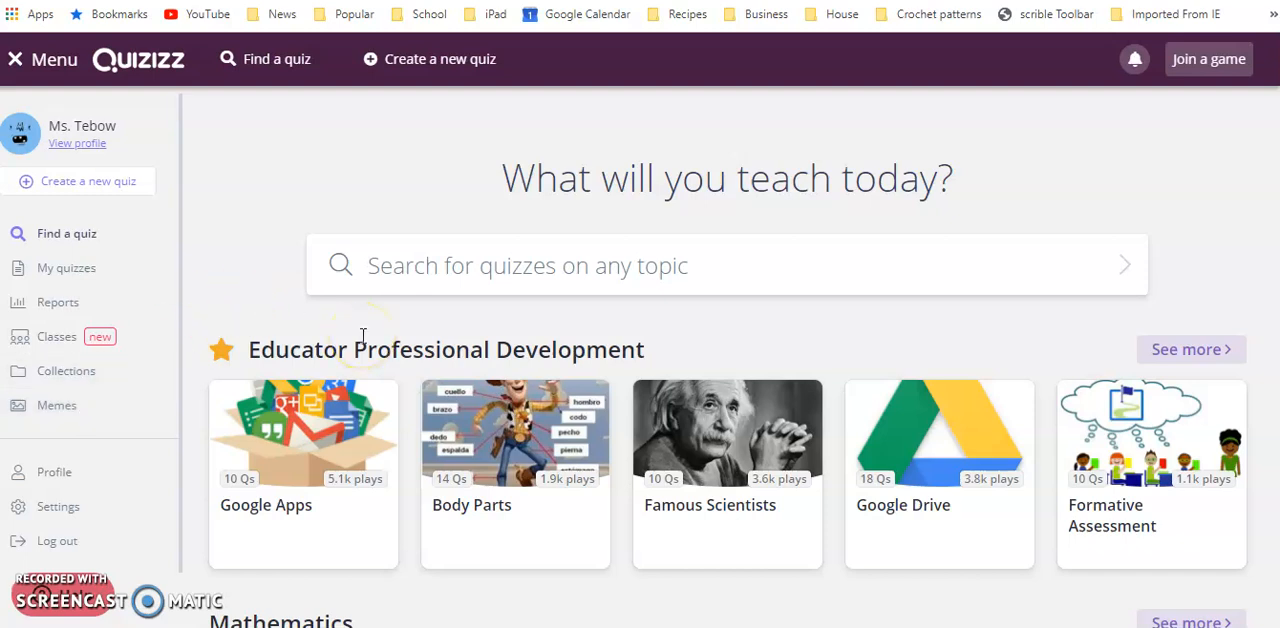
Search the quiz library for "density"
{"action": "left_click", "coordinate": [543, 260]}
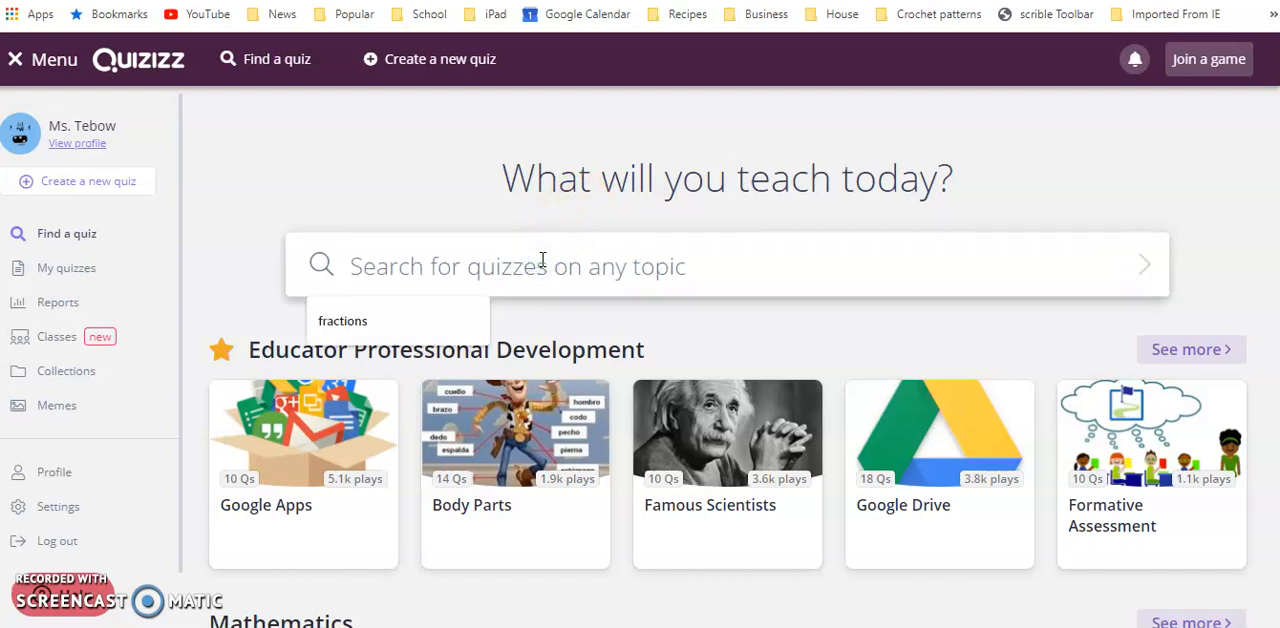
{"action": "type", "text": "density"}
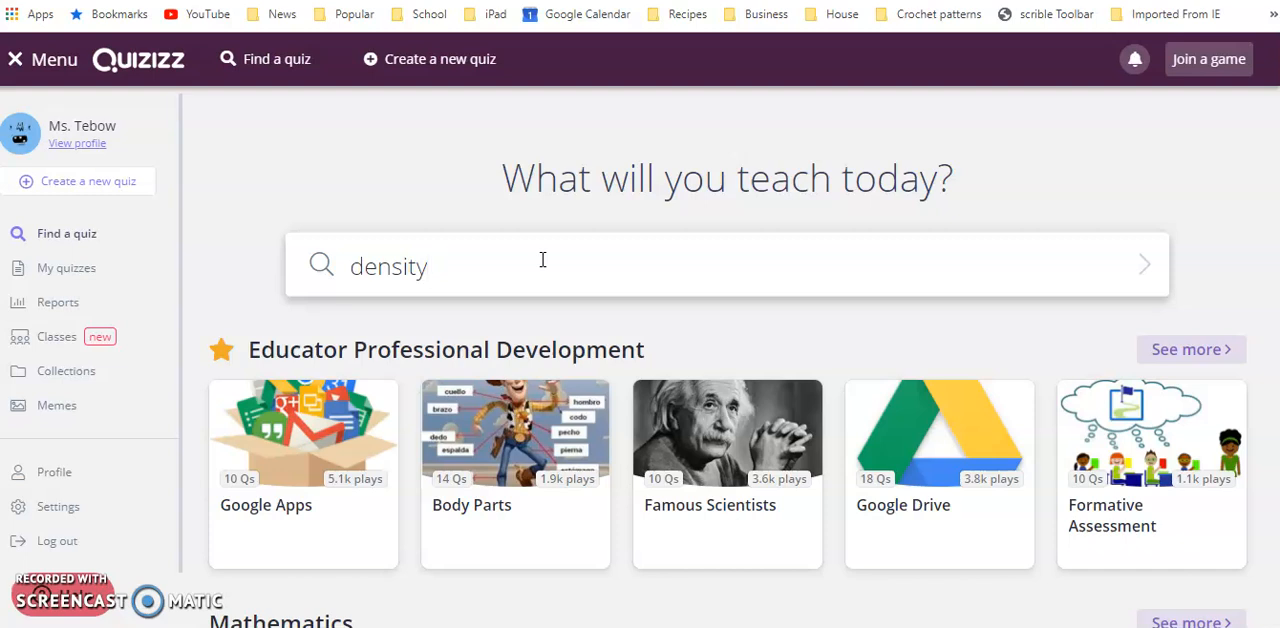
{"action": "left_click", "coordinate": [1141, 266]}
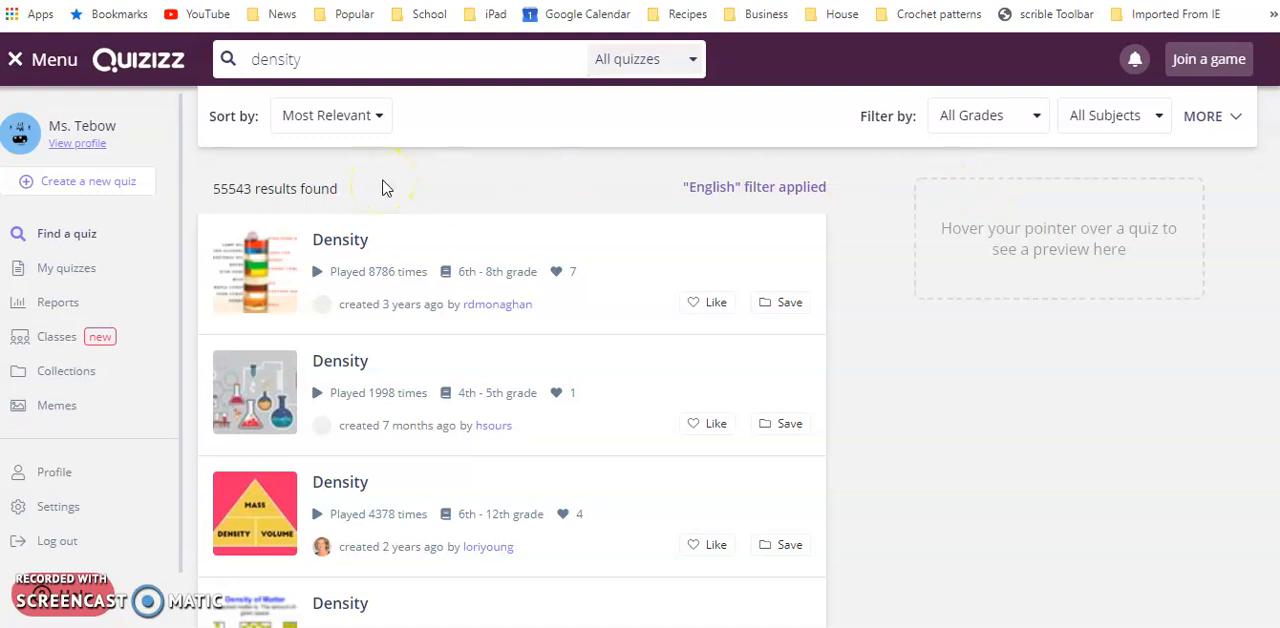
Filter the density quizzes to Middle School and the Science subject, keeping English as the only language selected
{"action": "mouse_move", "coordinate": [357, 275]}
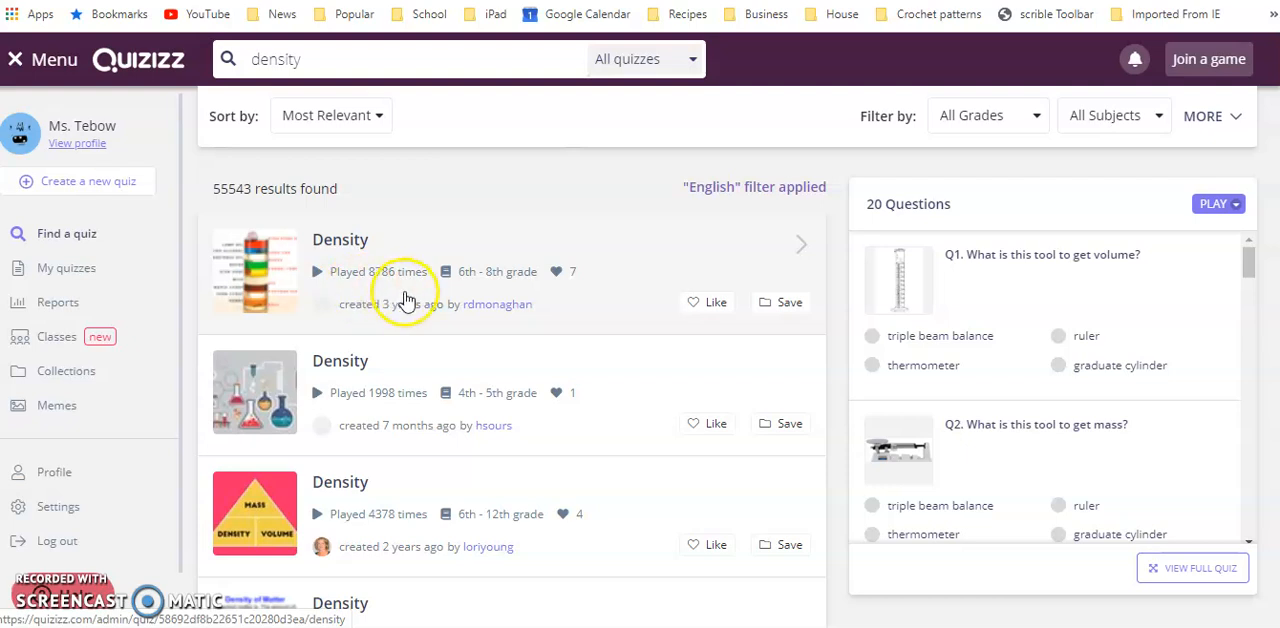
{"action": "mouse_move", "coordinate": [299, 440]}
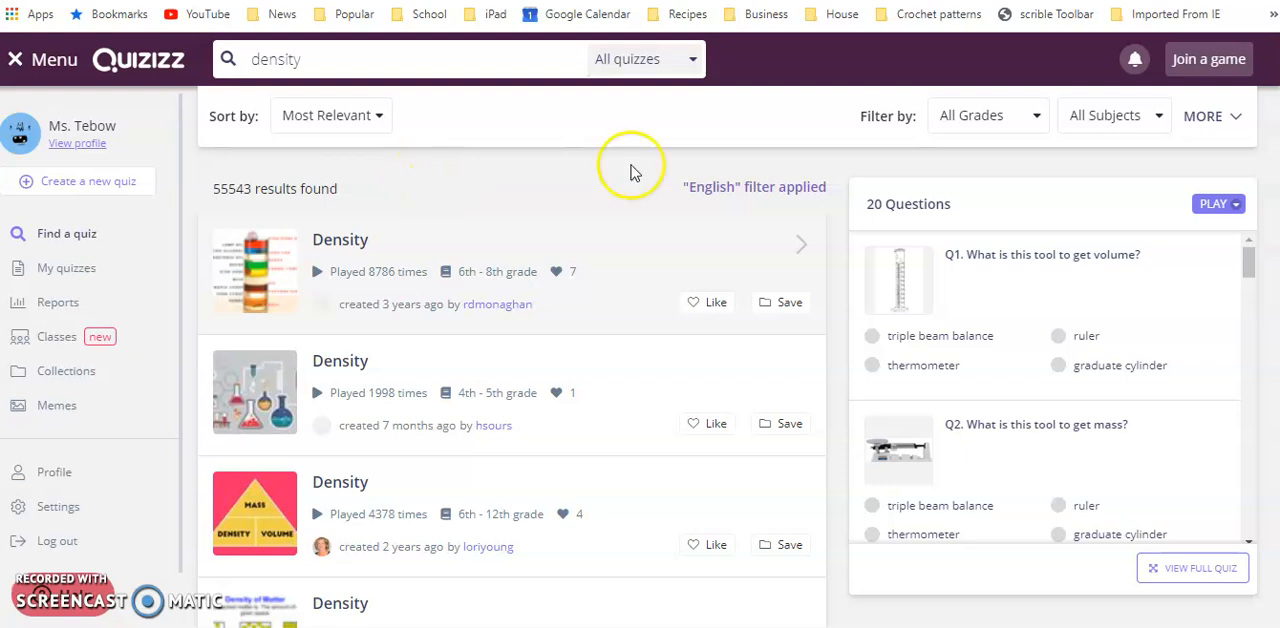
{"action": "left_click", "coordinate": [984, 120]}
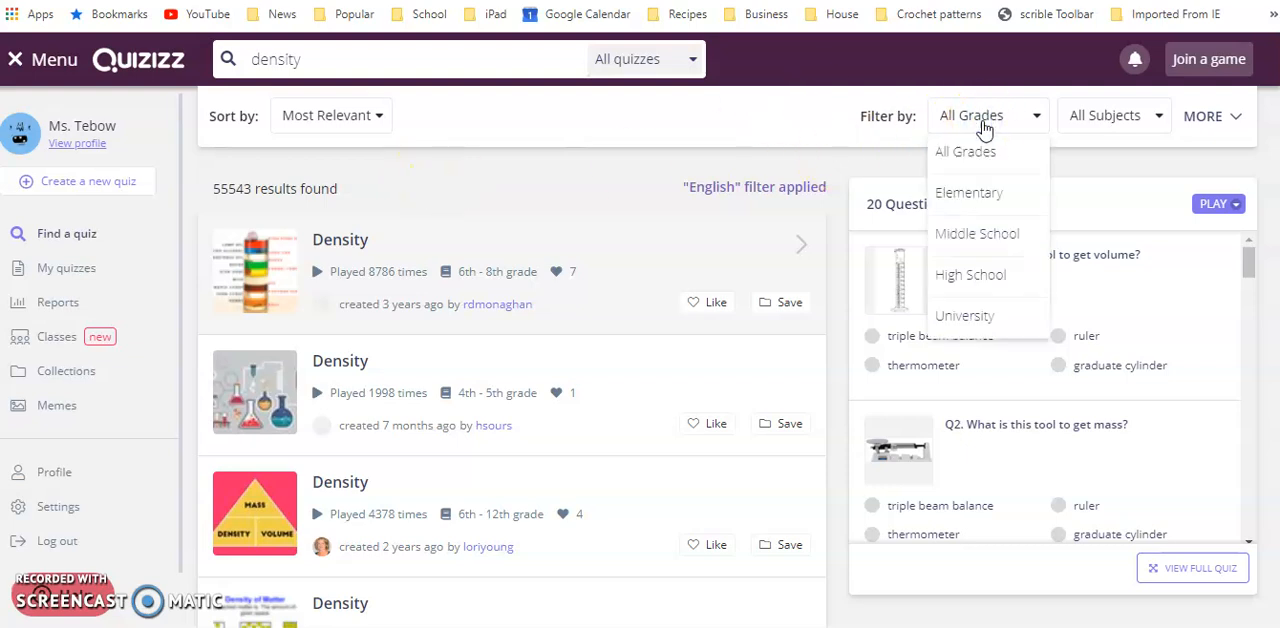
{"action": "left_click", "coordinate": [977, 236]}
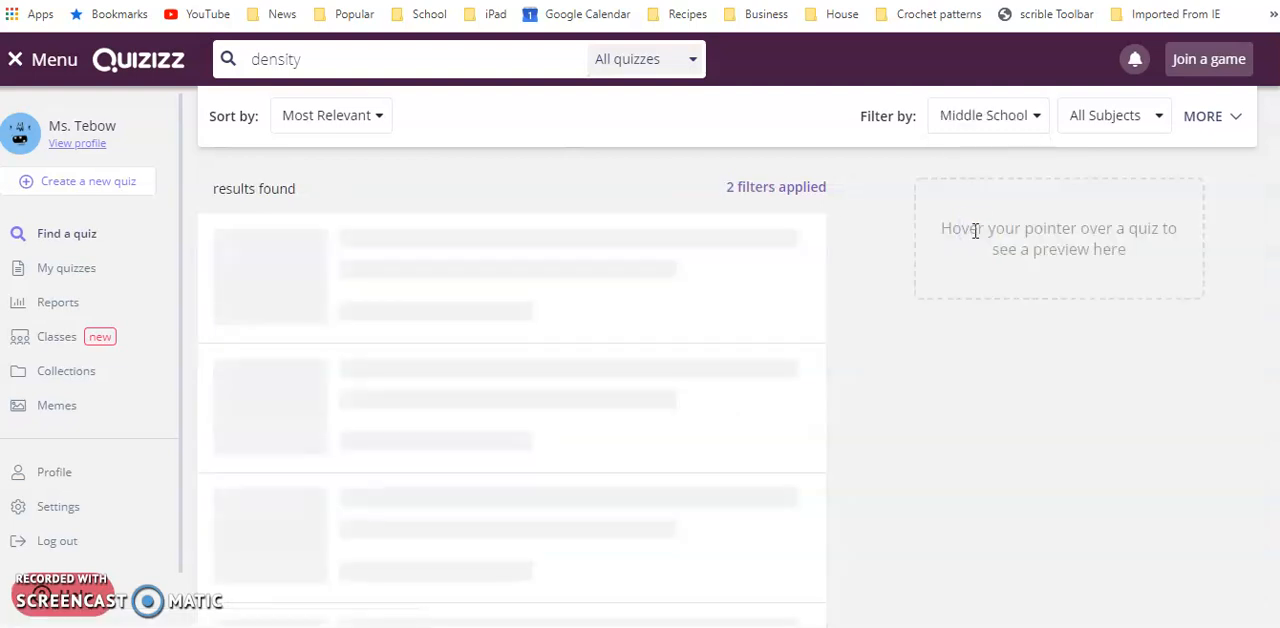
{"action": "left_click", "coordinate": [1157, 125]}
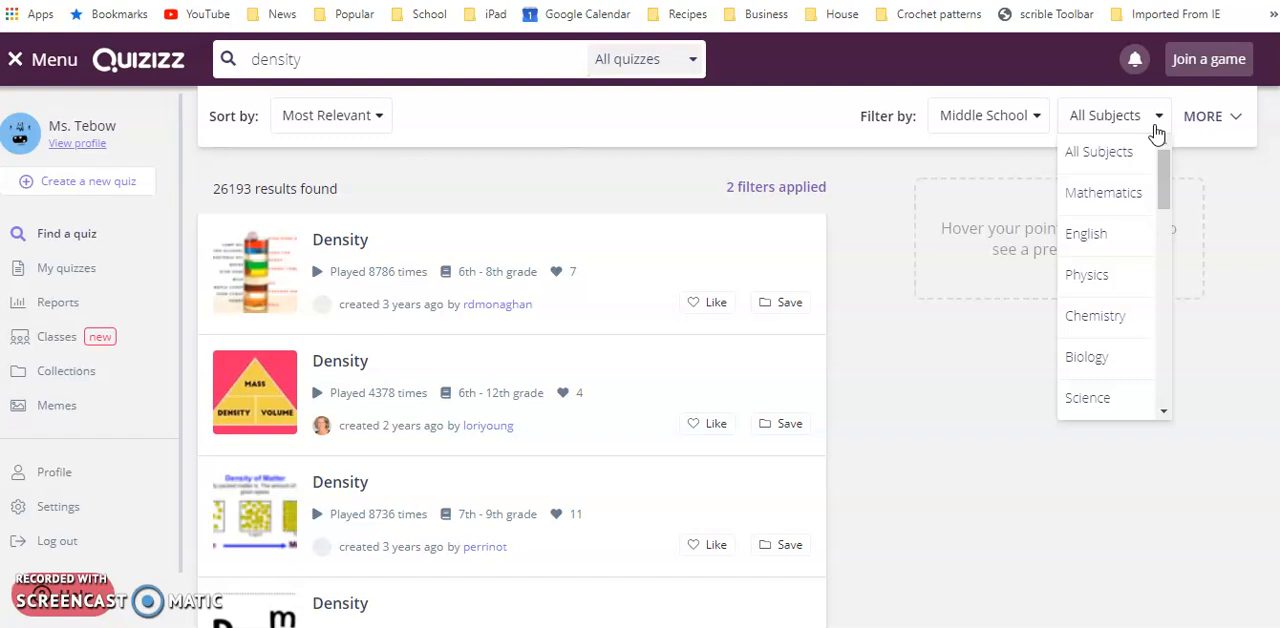
{"action": "left_click", "coordinate": [1098, 398]}
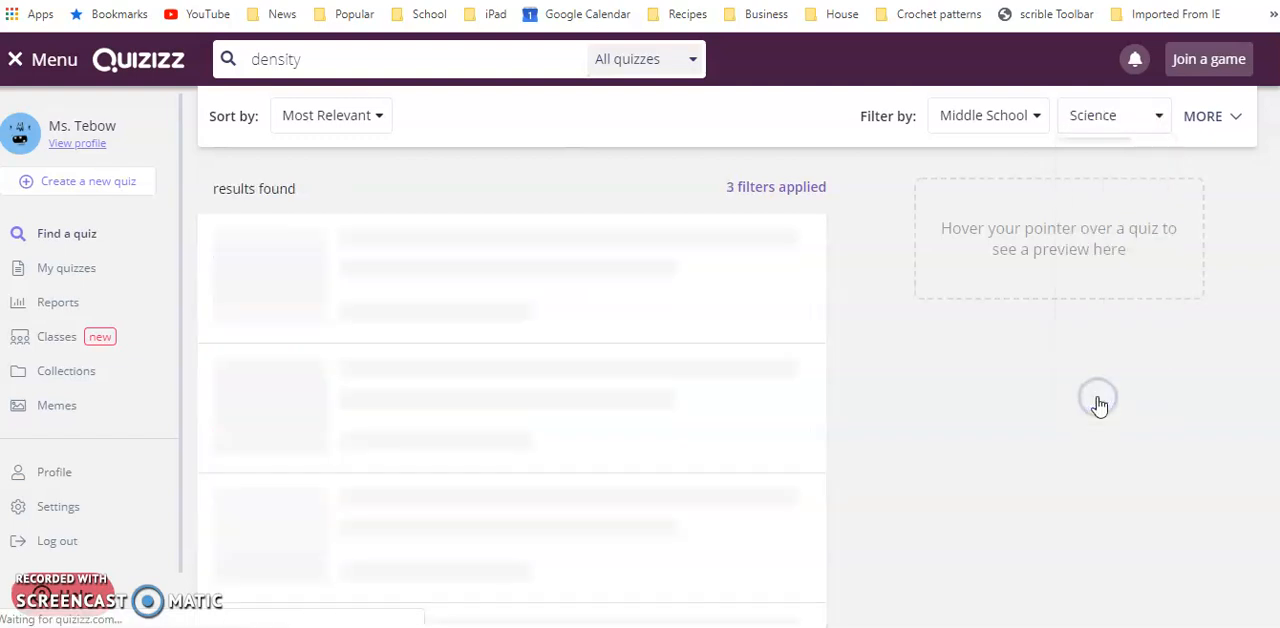
{"action": "left_click", "coordinate": [1234, 116]}
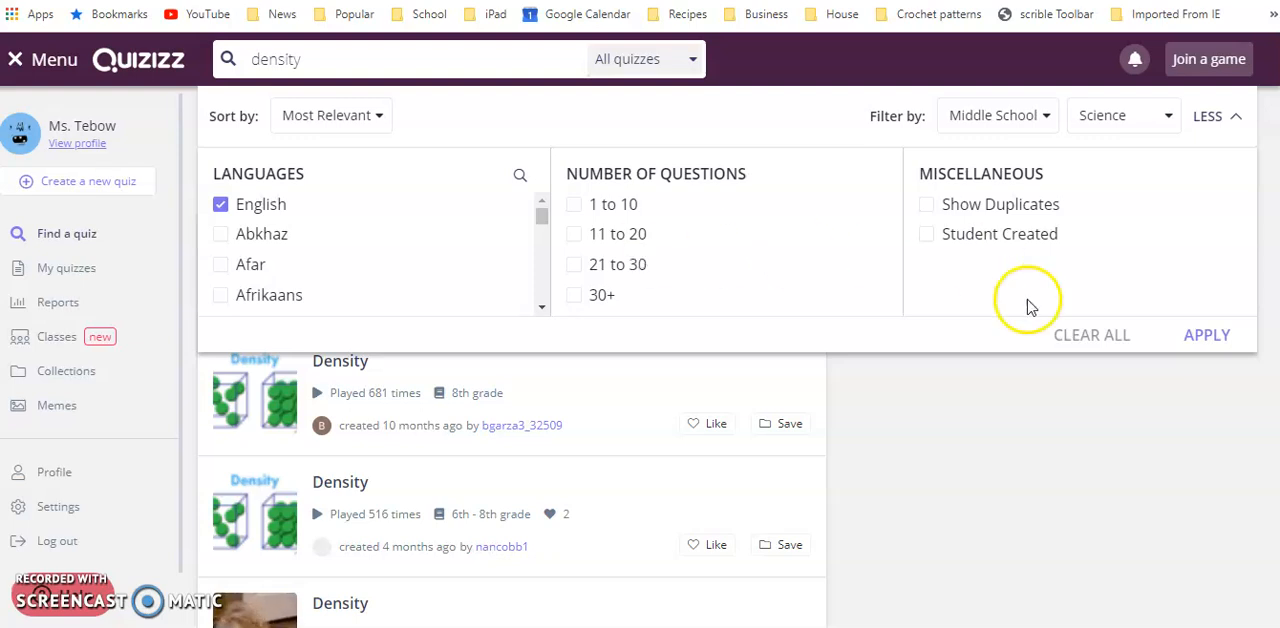
{"action": "left_click", "coordinate": [1205, 339]}
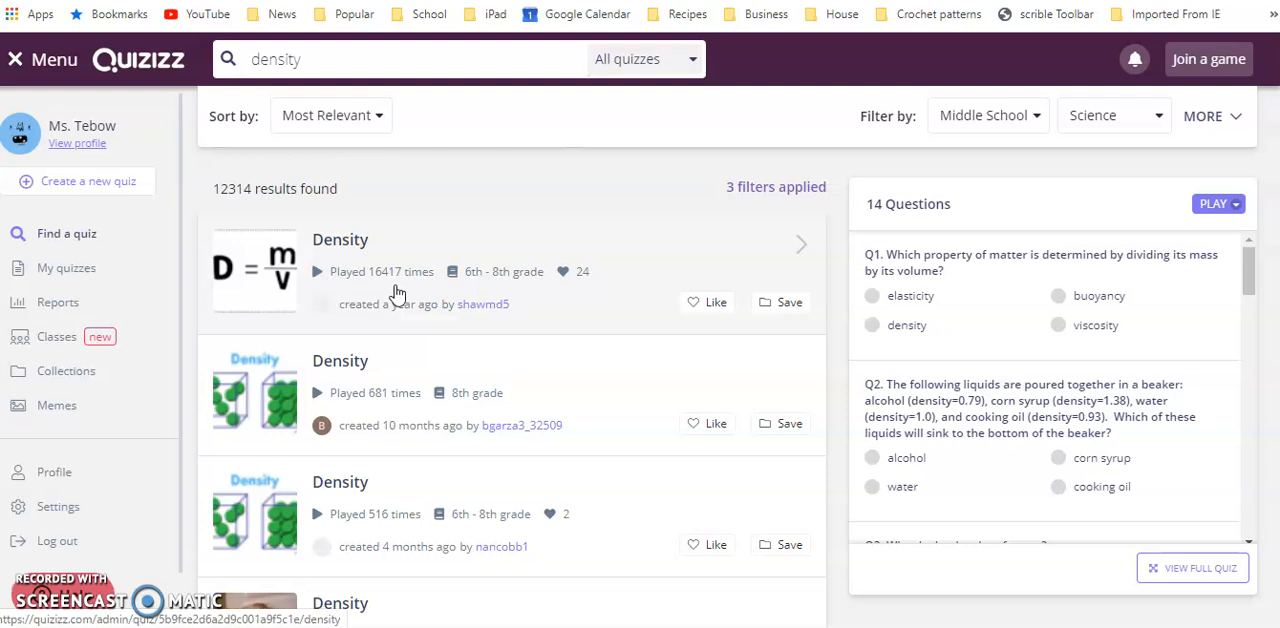
Preview the questions of the 8th grade Density quiz and compare them with those of the first listed Density quiz
{"action": "mouse_move", "coordinate": [407, 398]}
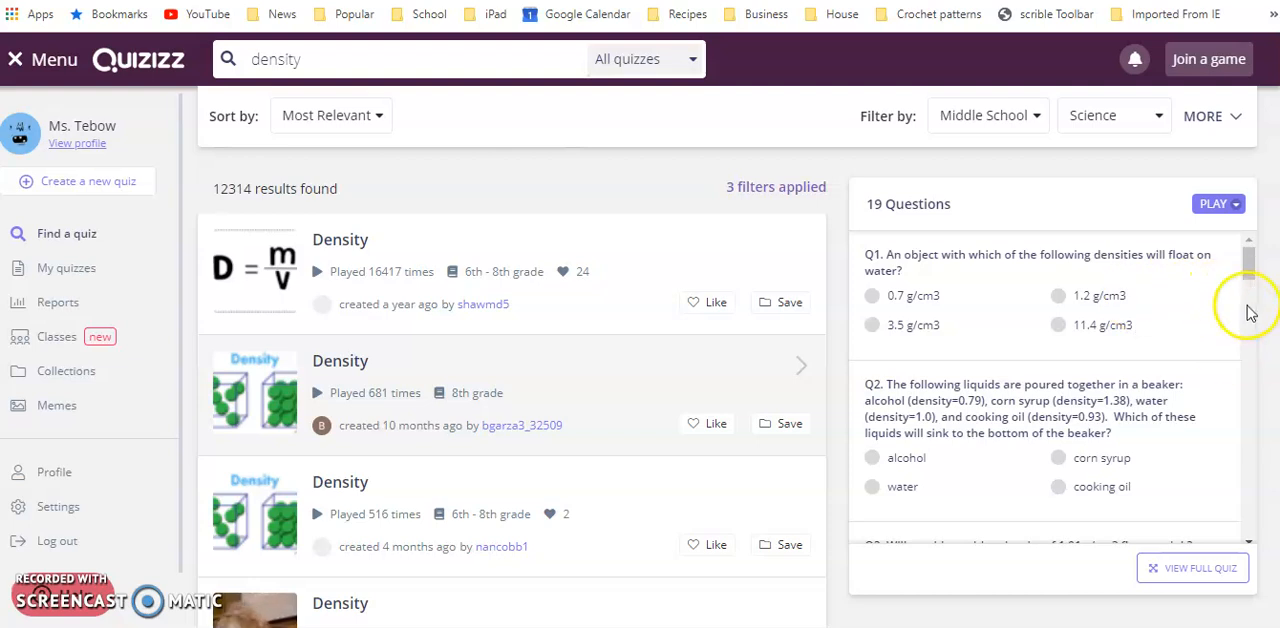
{"action": "left_click_drag", "start_coordinate": [1250, 268], "coordinate": [1250, 344]}
{"action": "left_click", "coordinate": [614, 394]}
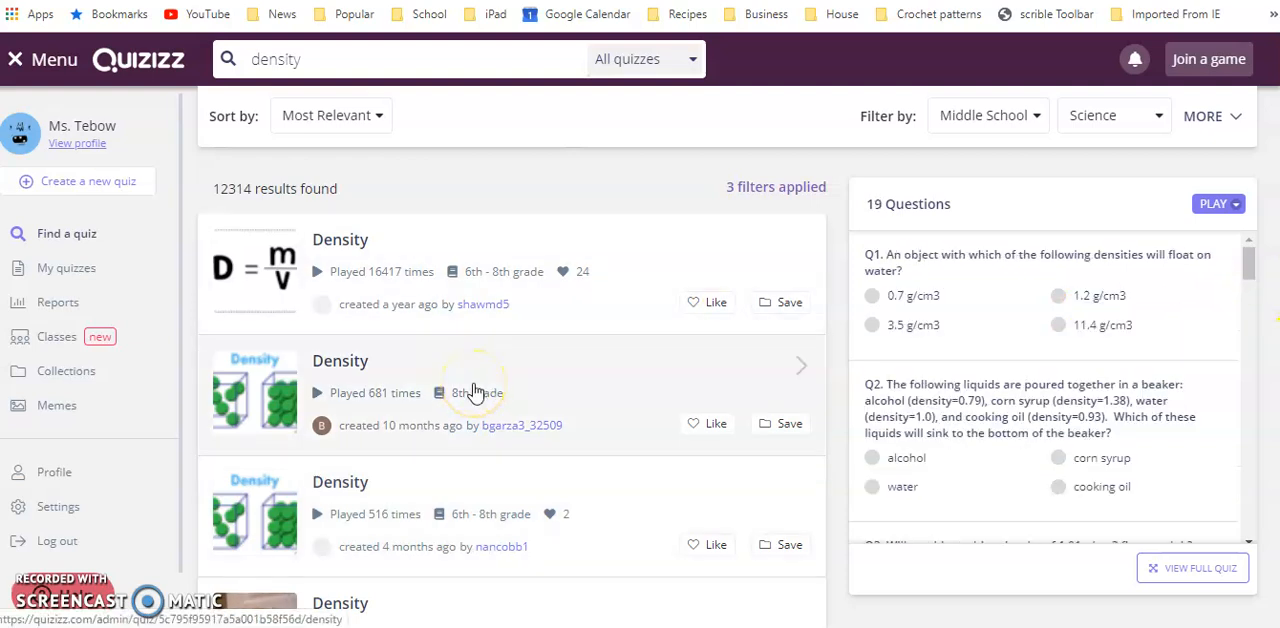
{"action": "left_click_drag", "start_coordinate": [1243, 271], "coordinate": [1237, 400]}
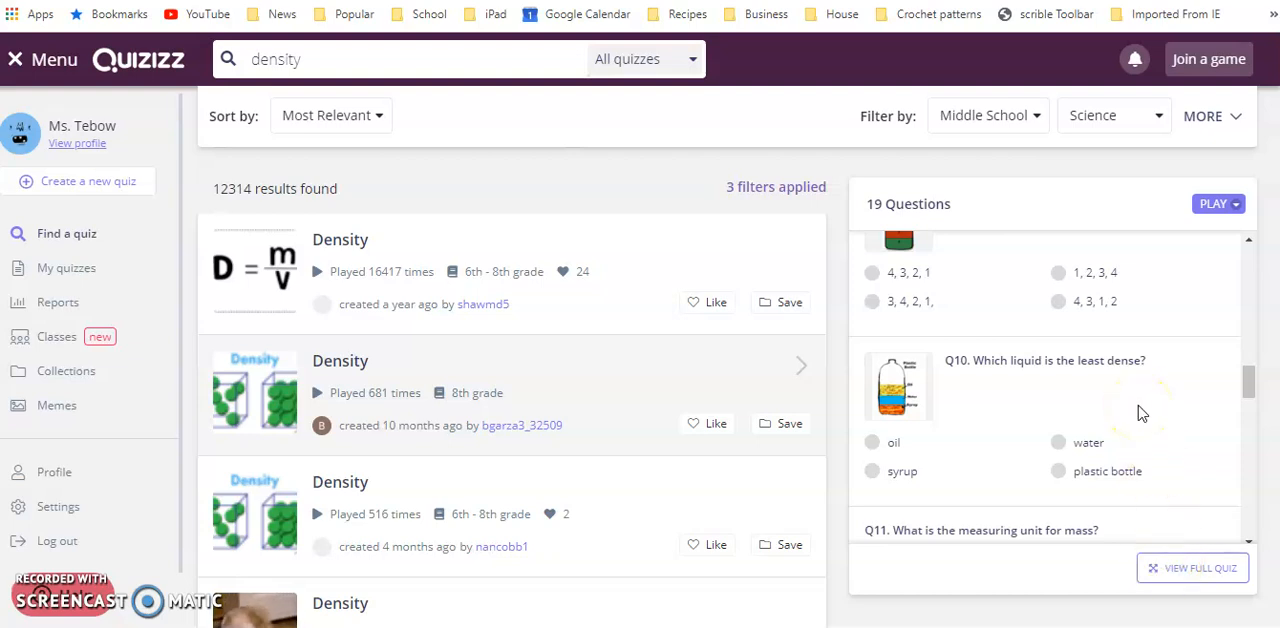
{"action": "left_click_drag", "start_coordinate": [1247, 385], "coordinate": [1246, 445]}
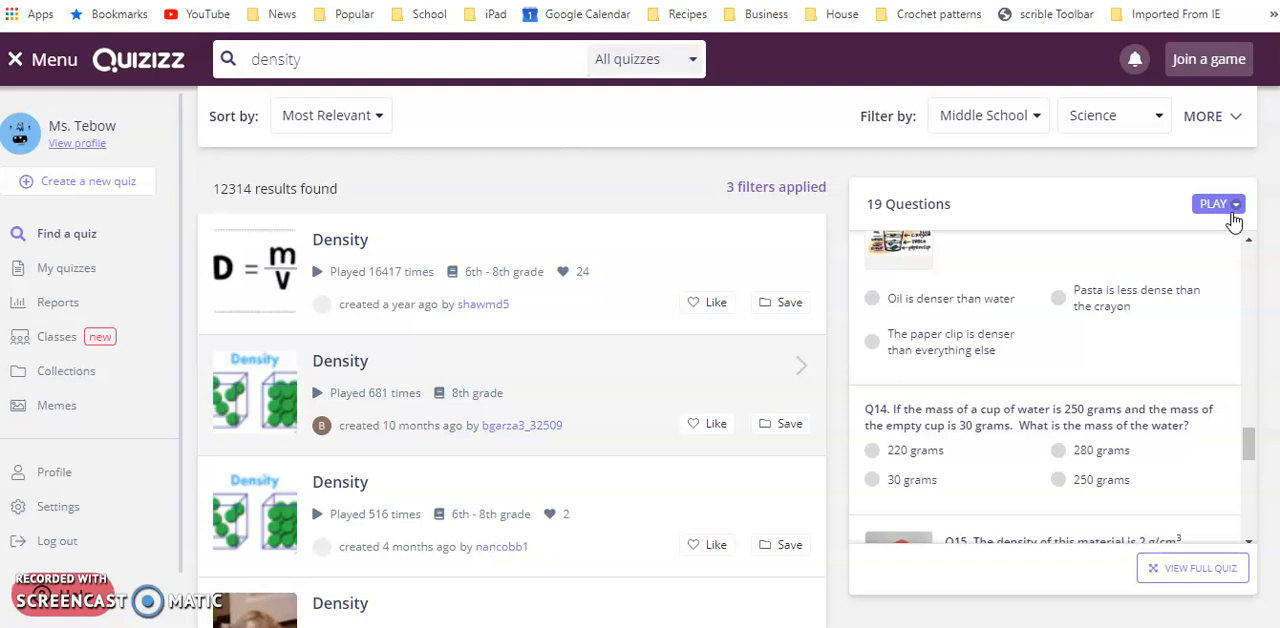
{"action": "left_click", "coordinate": [674, 251]}
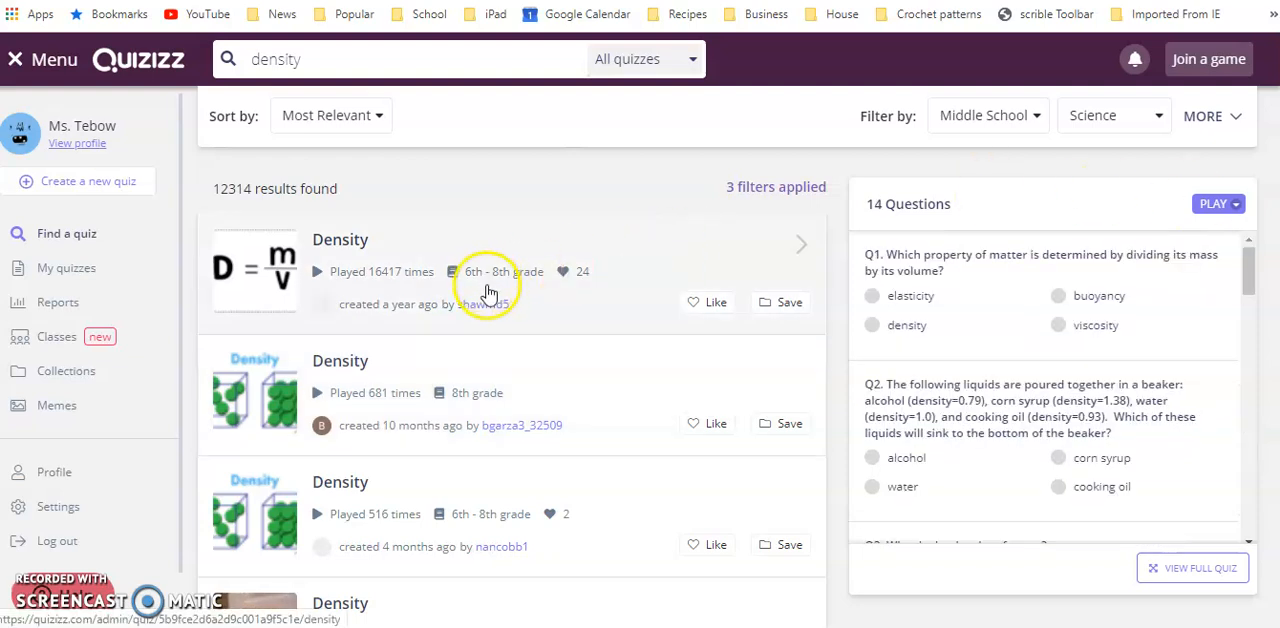
{"action": "left_click", "coordinate": [533, 412]}
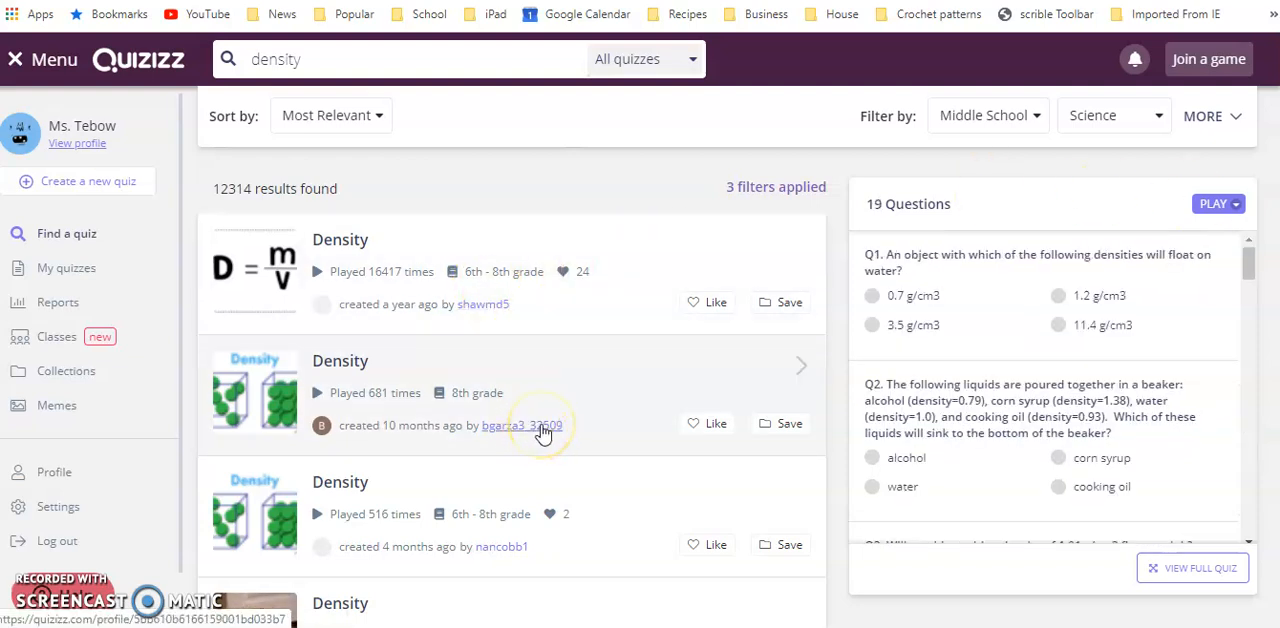
Open the full 8th grade Density quiz, look over its questions, and open the quiz for editing
{"action": "left_click", "coordinate": [1179, 569]}
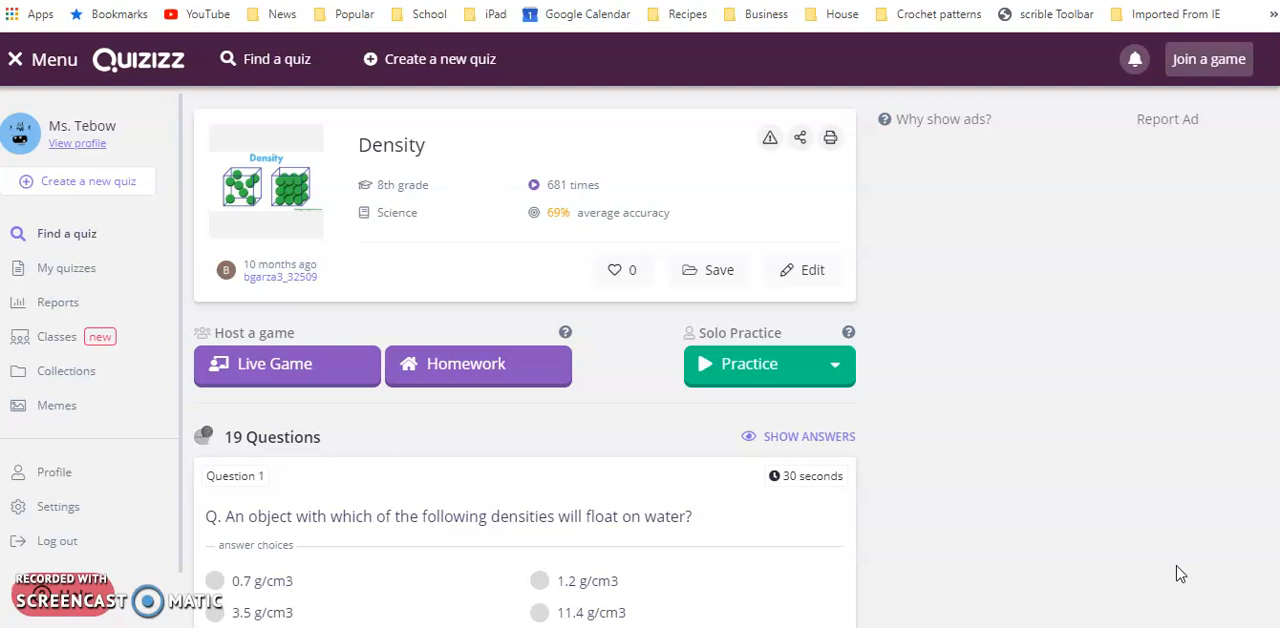
{"action": "scroll", "coordinate": [1176, 573], "scroll_direction": "down", "scroll_amount": 5}
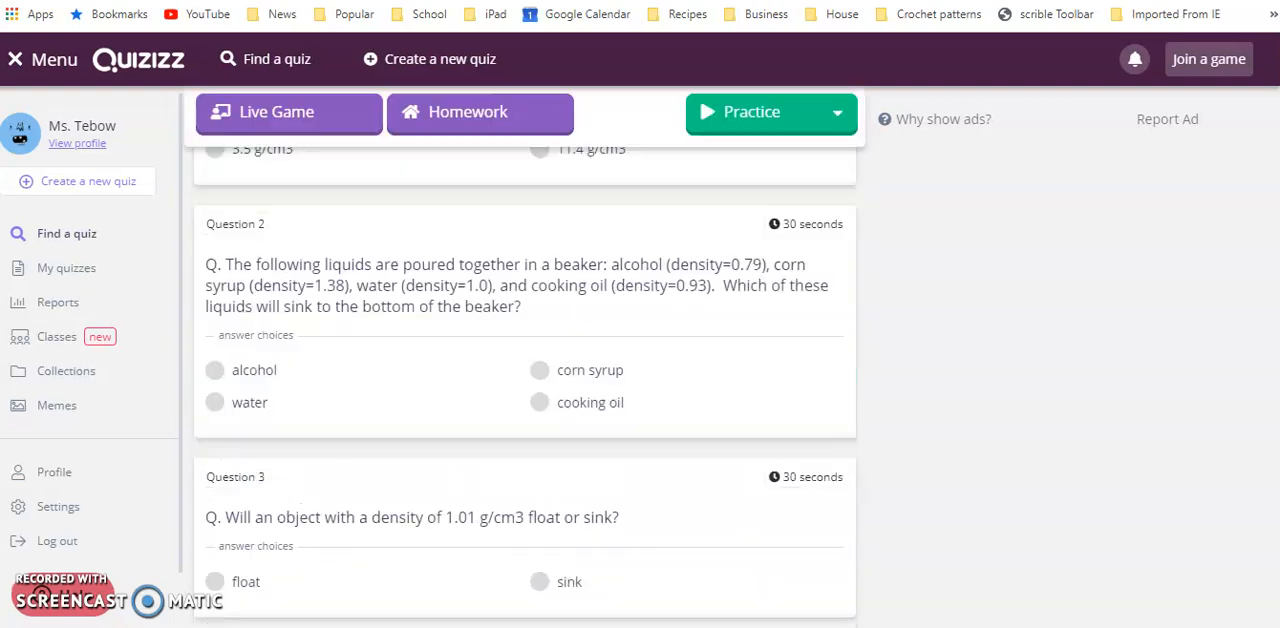
{"action": "scroll", "coordinate": [1176, 573], "scroll_direction": "up", "scroll_amount": 5}
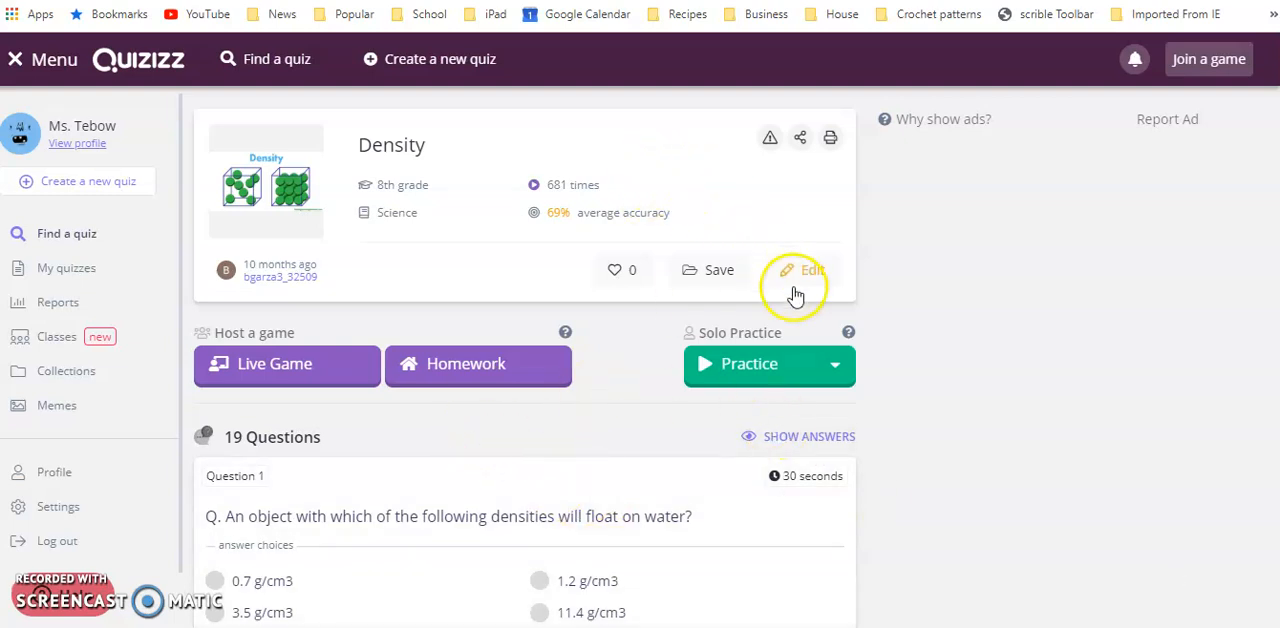
{"action": "left_click", "coordinate": [822, 272]}
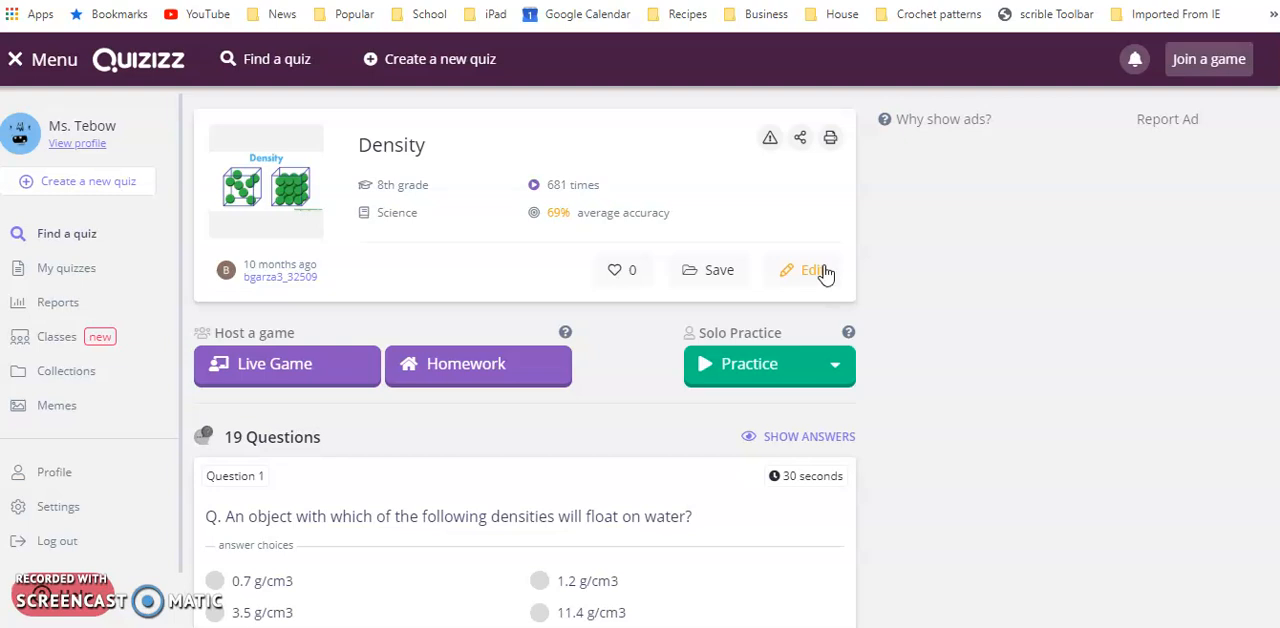
{"action": "left_click", "coordinate": [818, 272]}
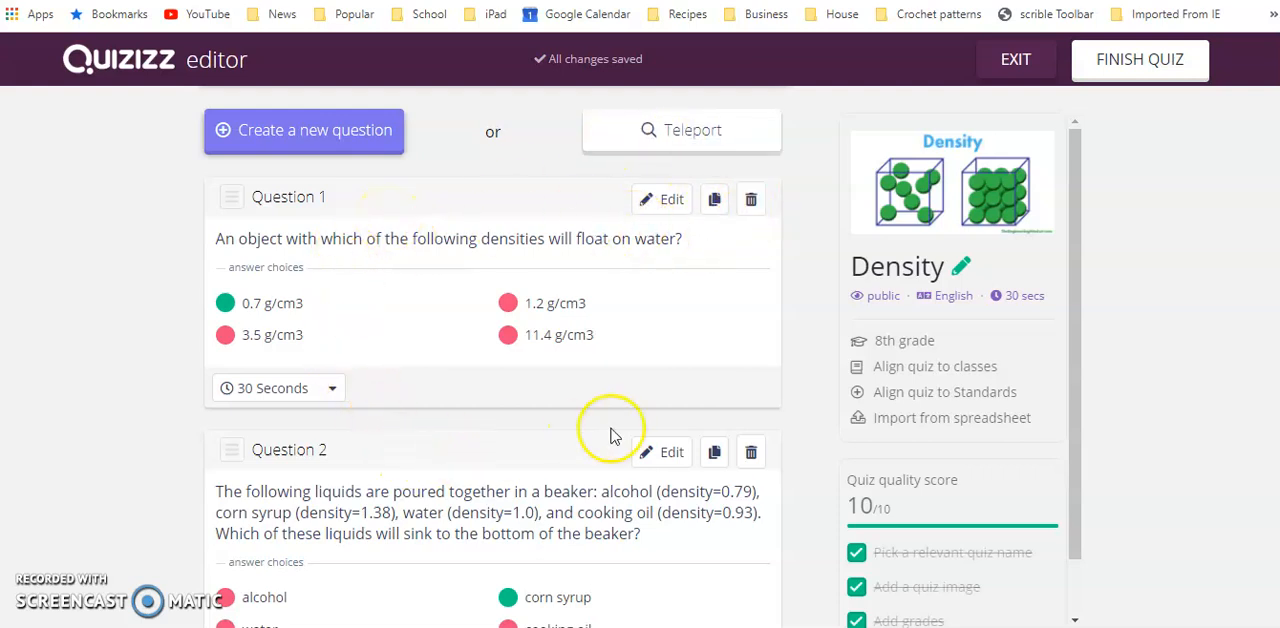
Open Question 1 for editing, check its answer options and time limit, and save the question
{"action": "left_click", "coordinate": [668, 207]}
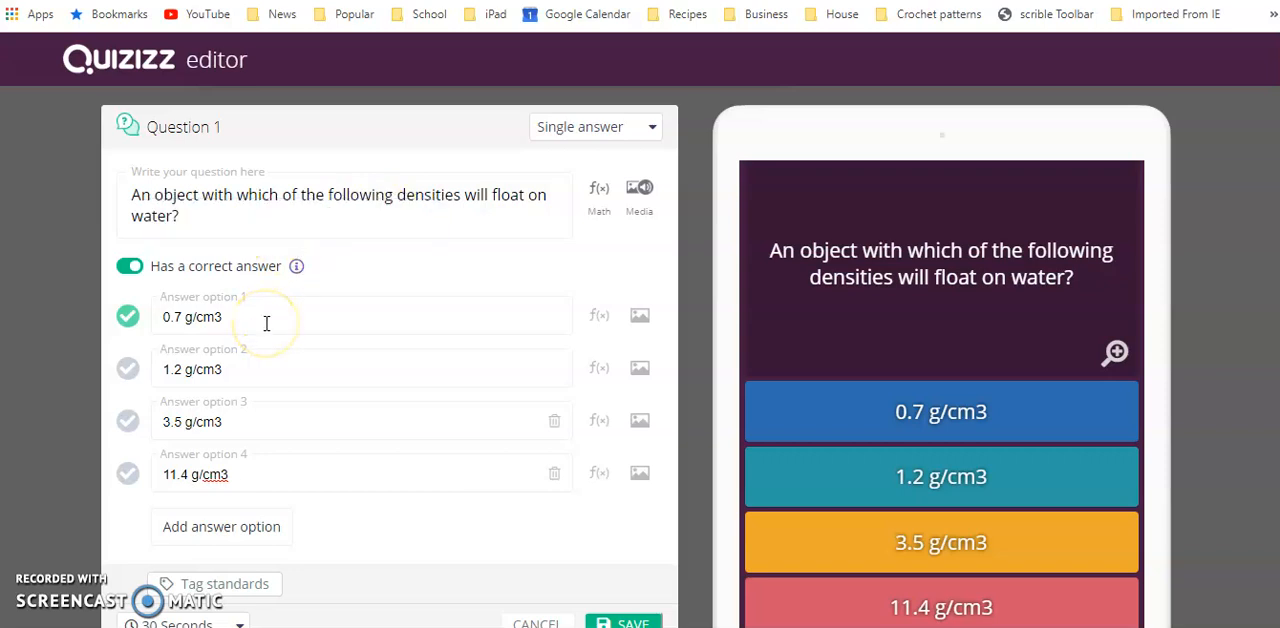
{"action": "left_click", "coordinate": [238, 541]}
{"action": "scroll", "coordinate": [238, 550], "scroll_direction": "down", "scroll_amount": 2}
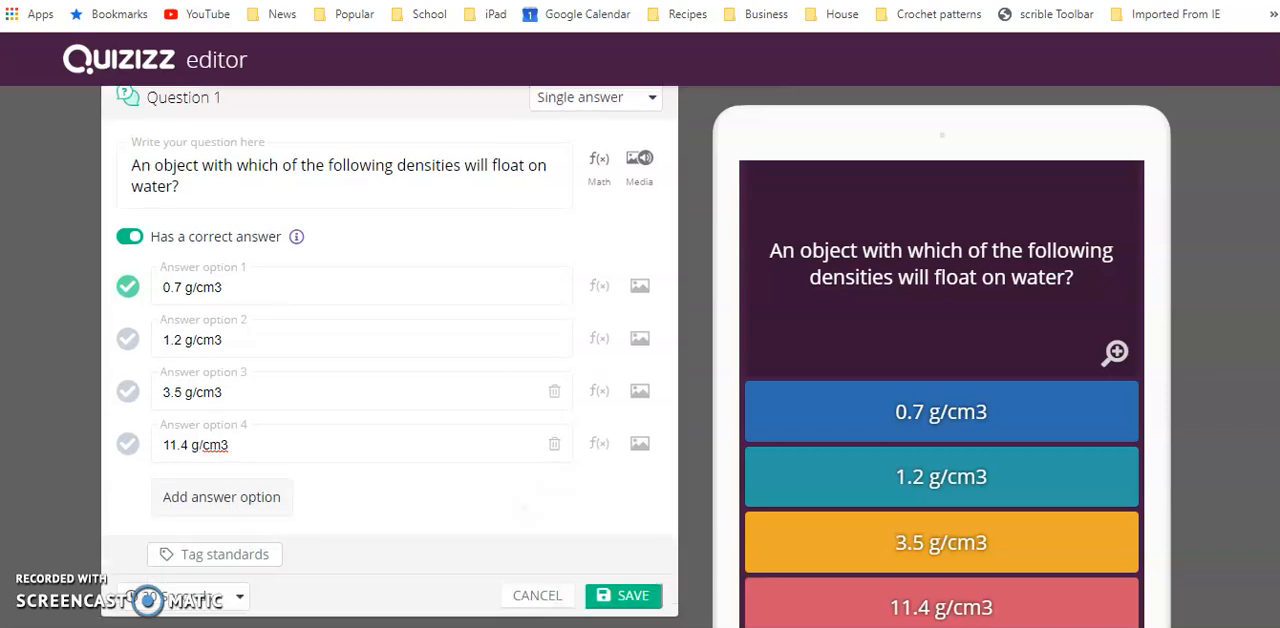
{"action": "left_click", "coordinate": [170, 580]}
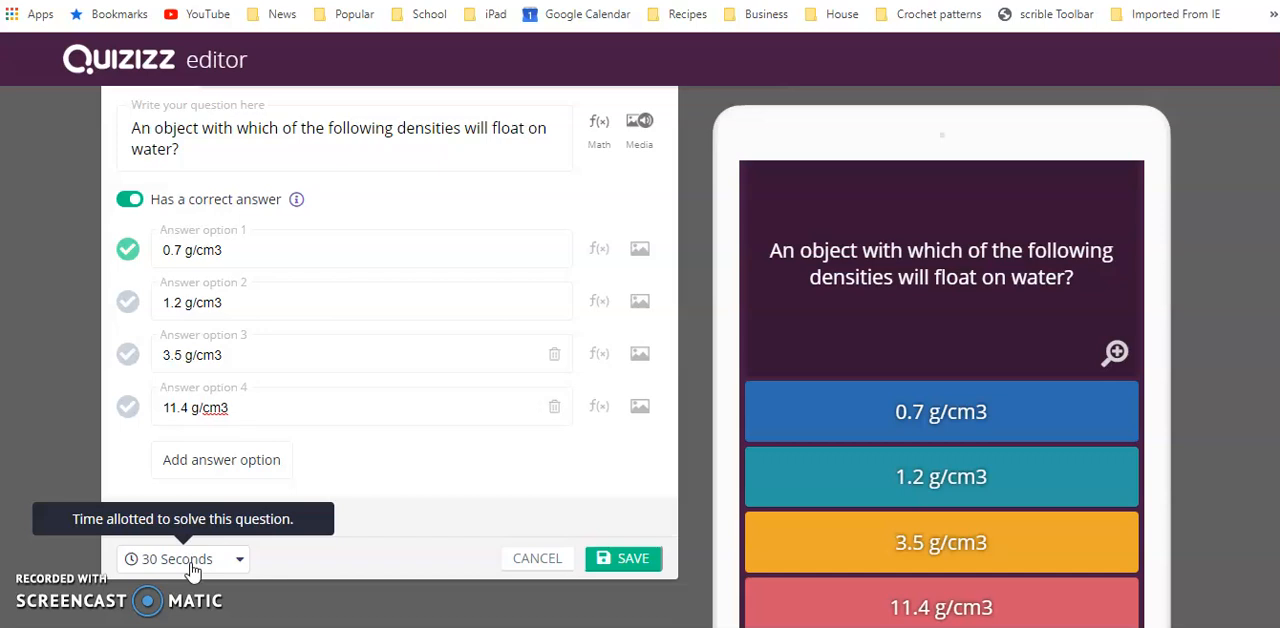
{"action": "scroll", "coordinate": [415, 237], "scroll_direction": "up", "scroll_amount": 1}
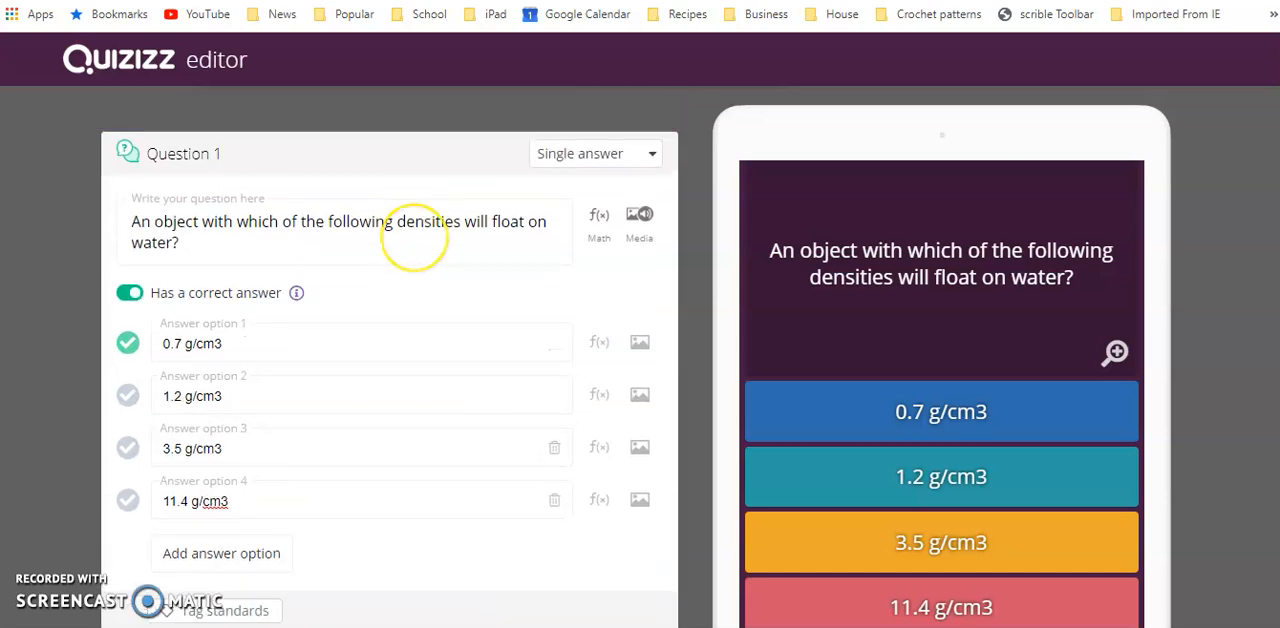
{"action": "scroll", "coordinate": [627, 390], "scroll_direction": "down", "scroll_amount": 2}
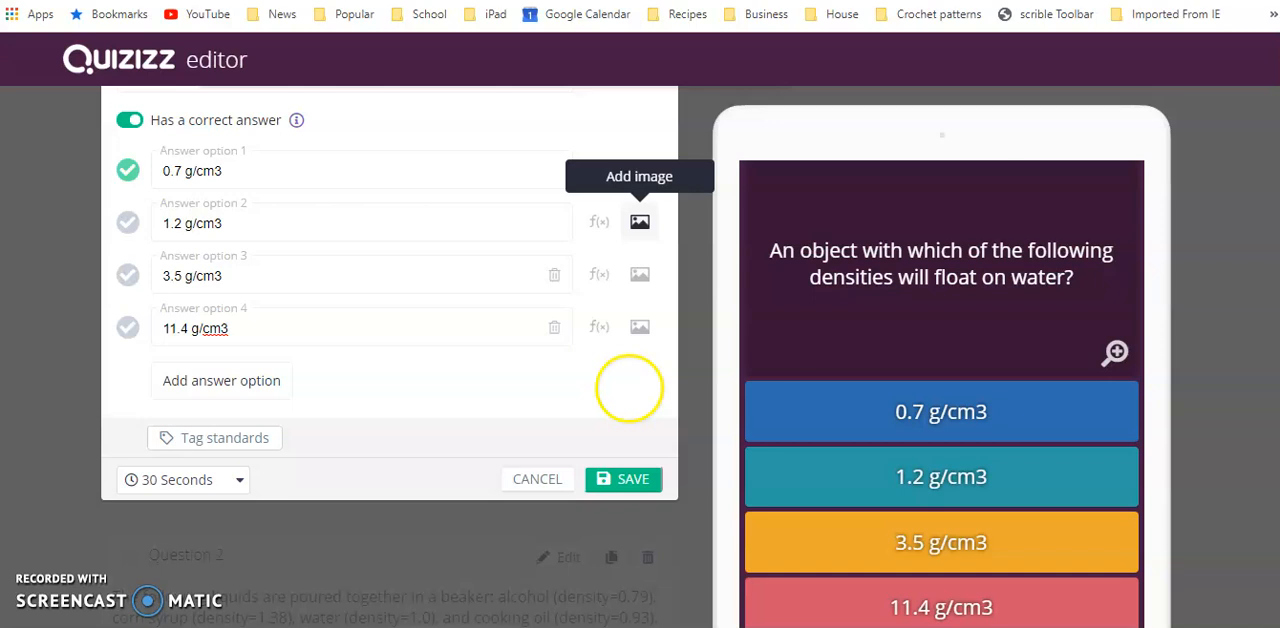
{"action": "left_click", "coordinate": [333, 324]}
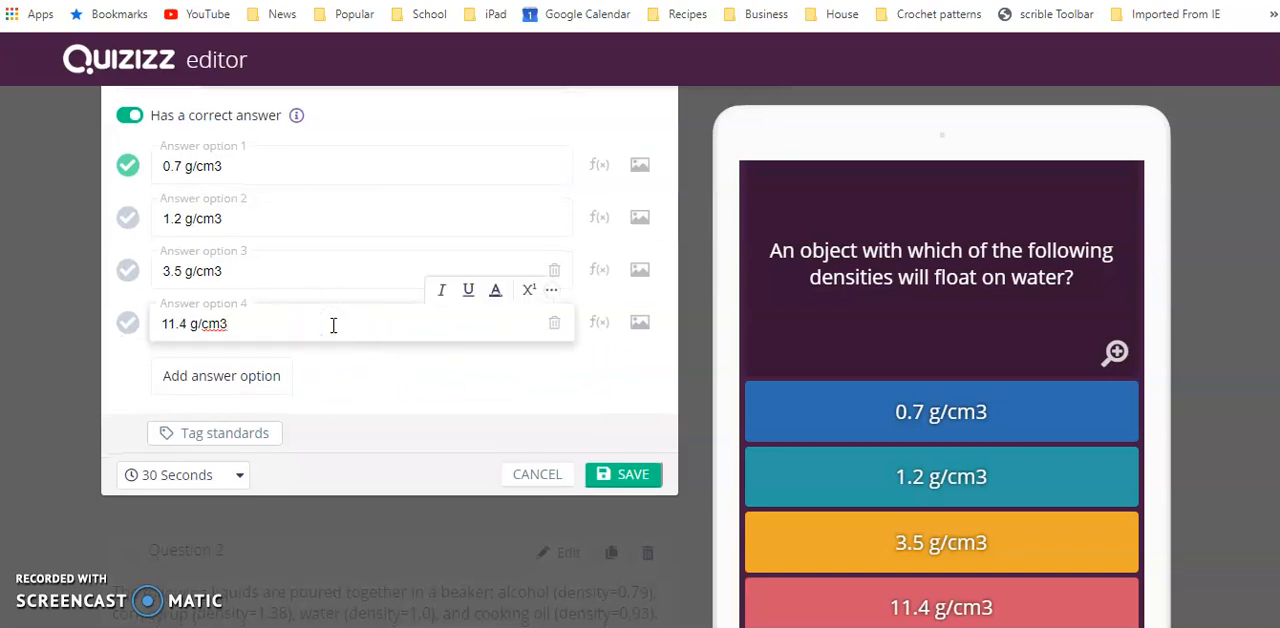
{"action": "left_click", "coordinate": [618, 482]}
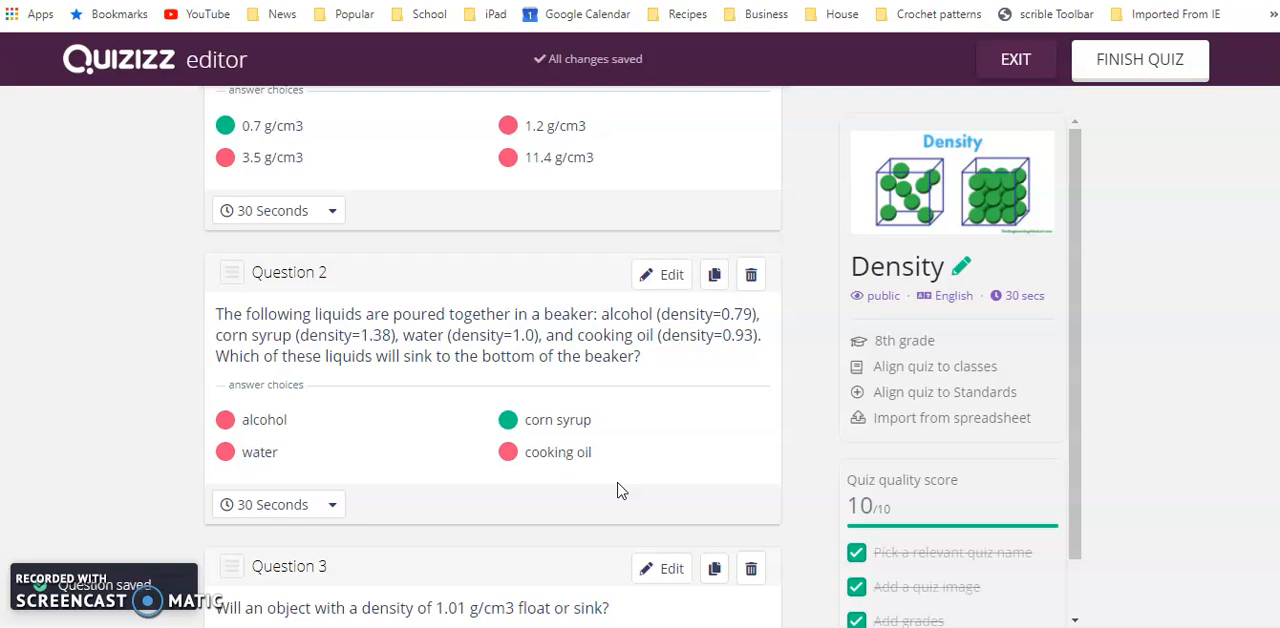
Delete Question 2 about the liquids poured together in a beaker
{"action": "left_click", "coordinate": [750, 278]}
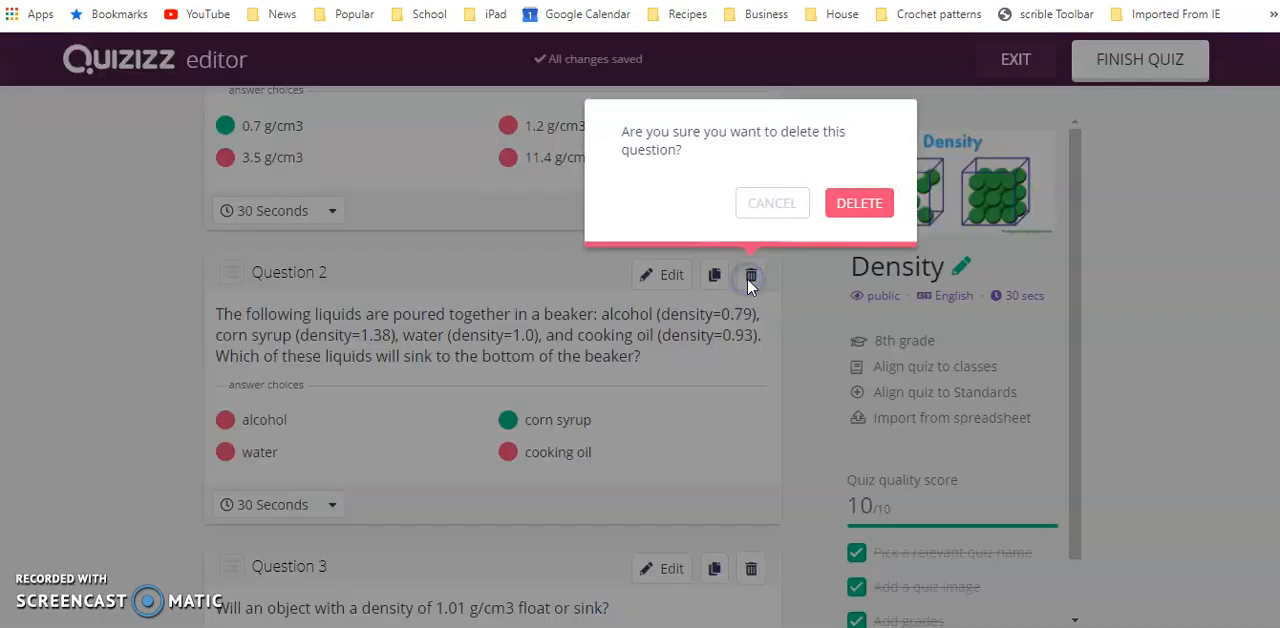
{"action": "left_click", "coordinate": [847, 210]}
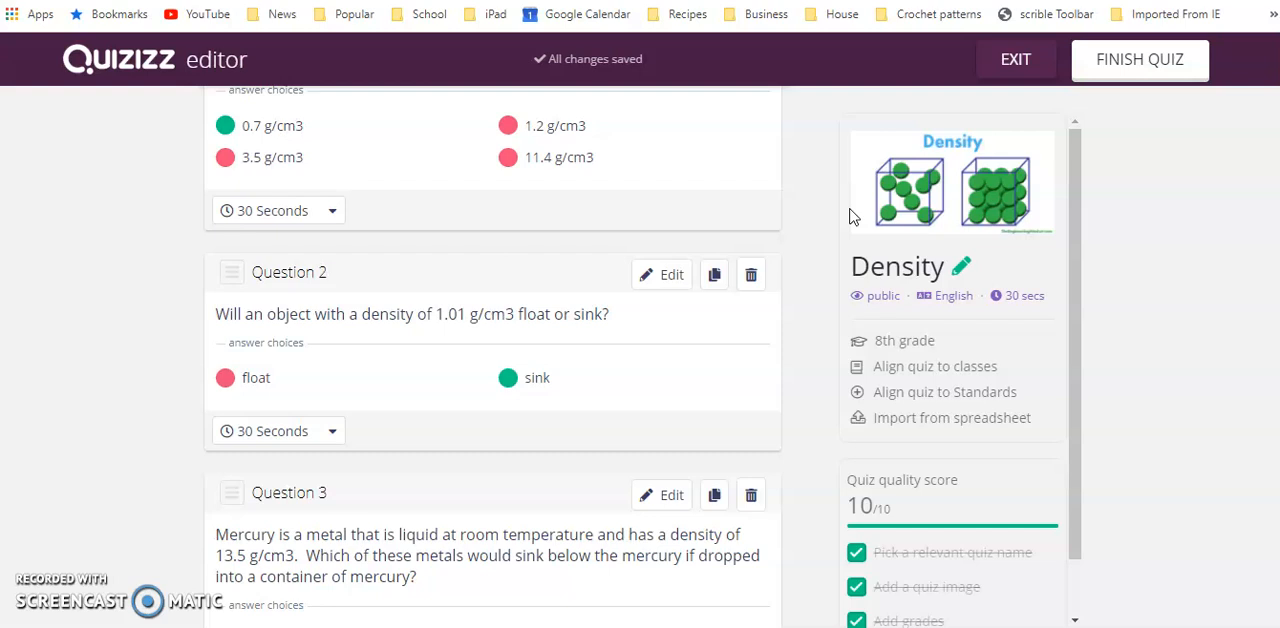
{"action": "scroll", "coordinate": [778, 425], "scroll_direction": "up", "scroll_amount": 2}
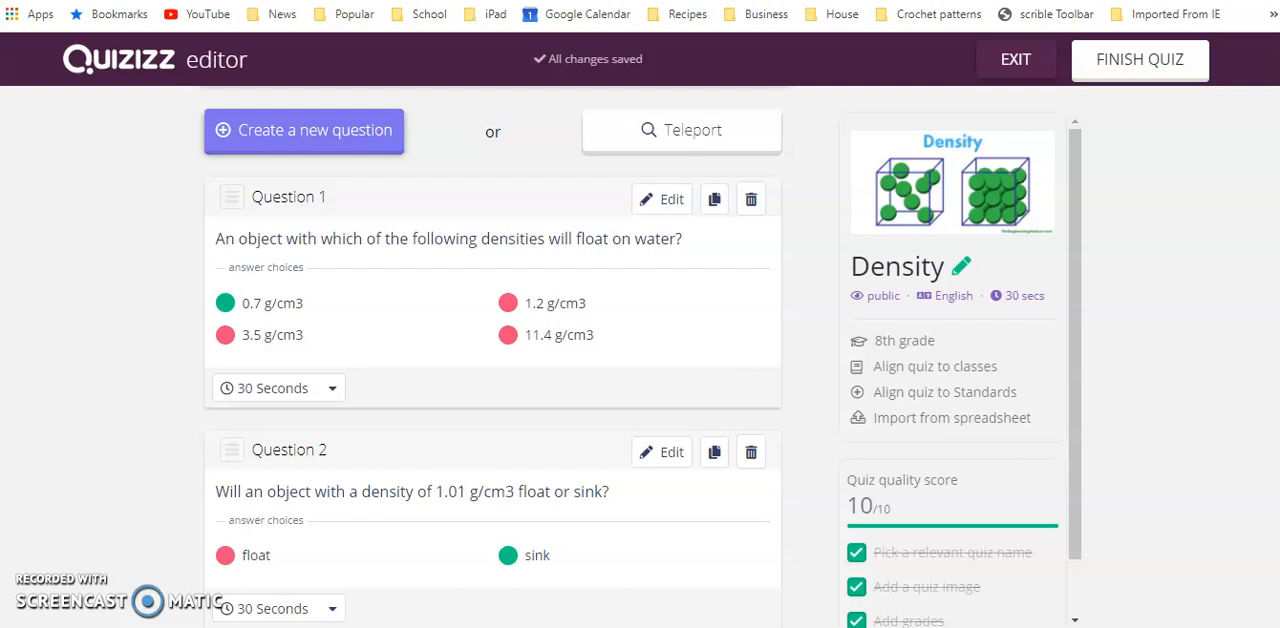
{"action": "scroll", "coordinate": [492, 400], "scroll_direction": "down", "scroll_amount": 20}
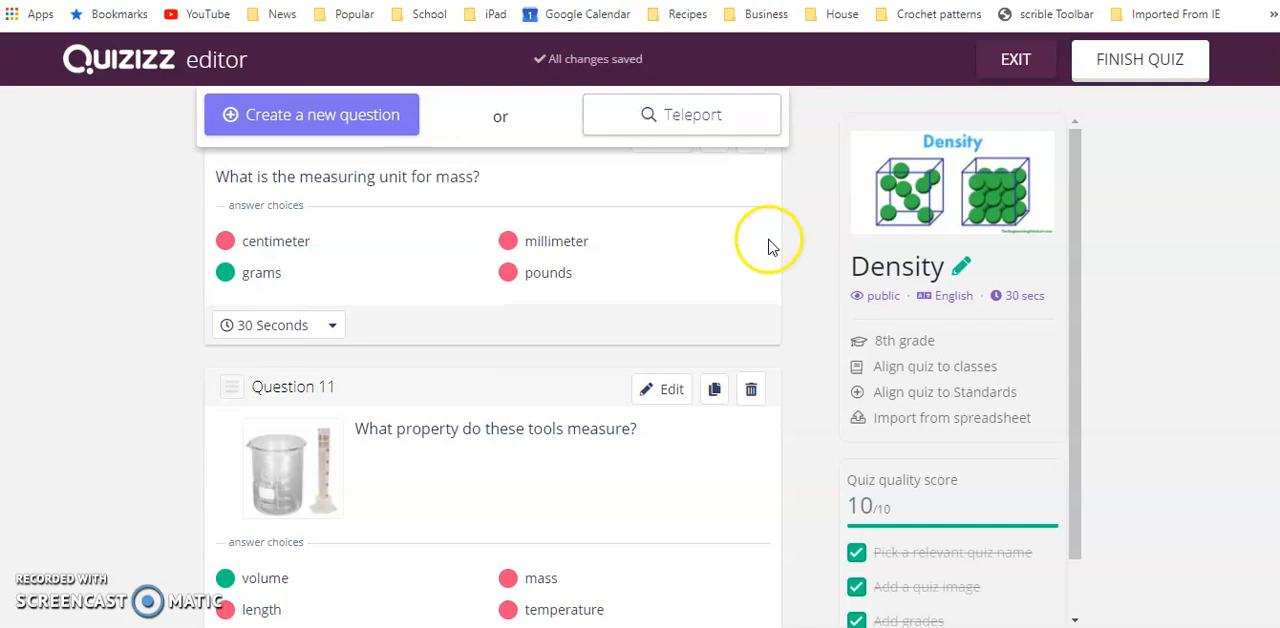
Delete Question 10 about the measuring unit for mass
{"action": "scroll", "coordinate": [766, 246], "scroll_direction": "up", "scroll_amount": 2}
{"action": "left_click", "coordinate": [751, 305]}
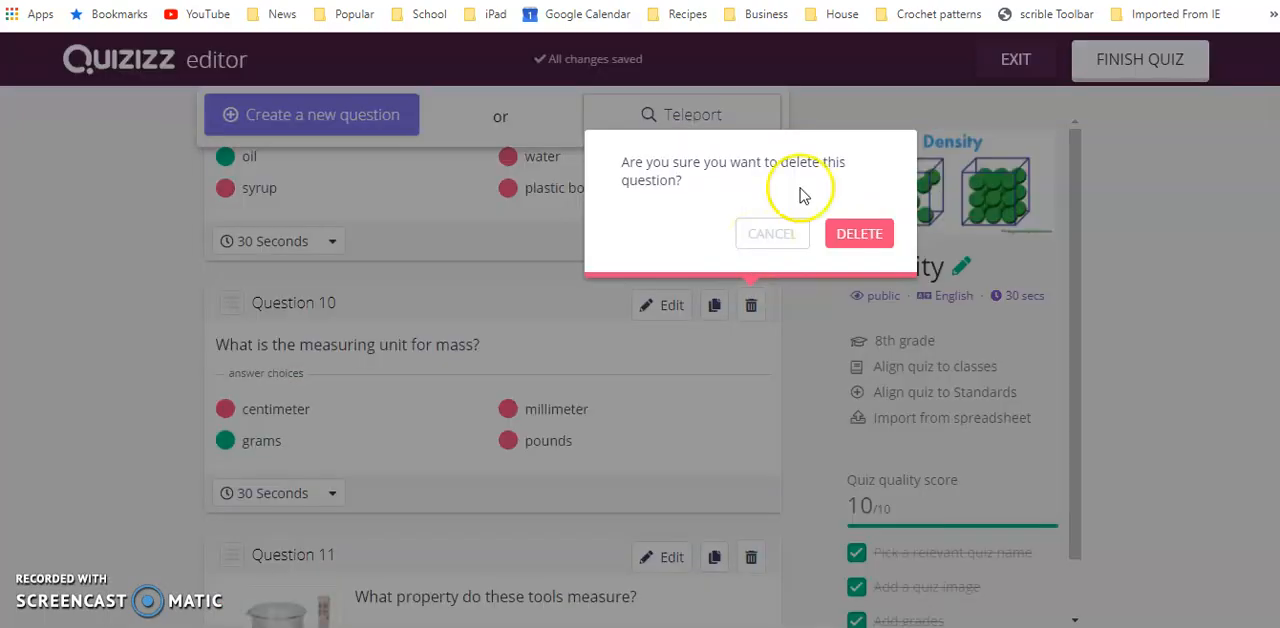
{"action": "left_click", "coordinate": [868, 228]}
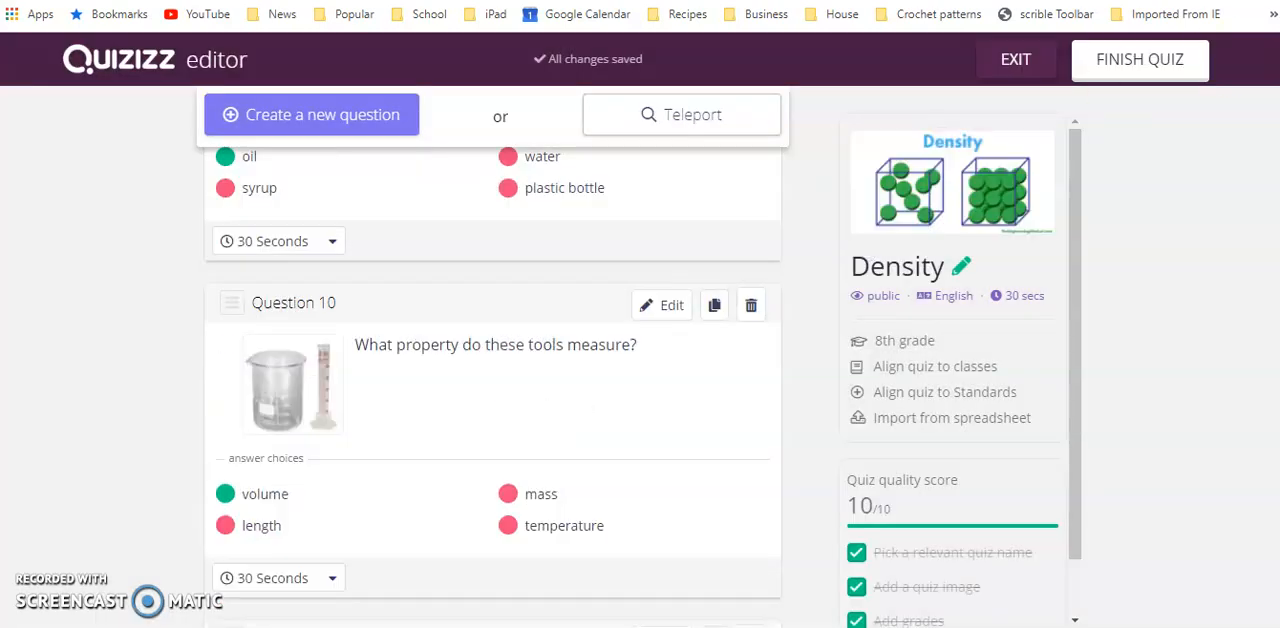
Finish editing the quiz and name it Density Test
{"action": "left_click", "coordinate": [1163, 80]}
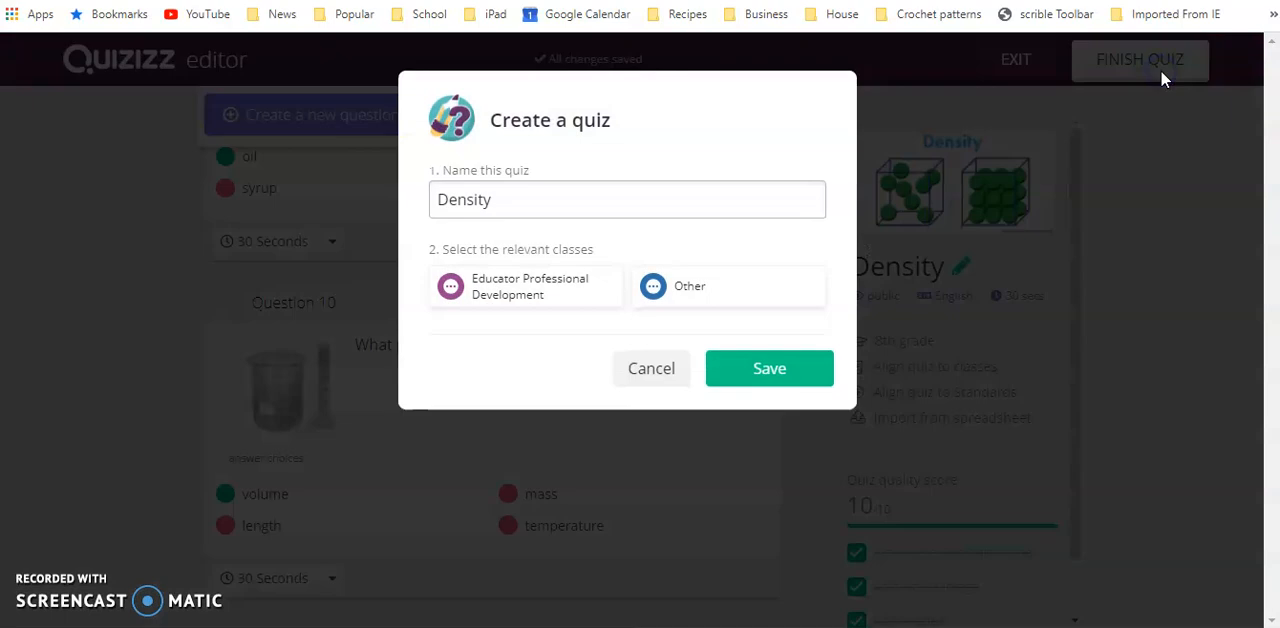
{"action": "left_click", "coordinate": [601, 201]}
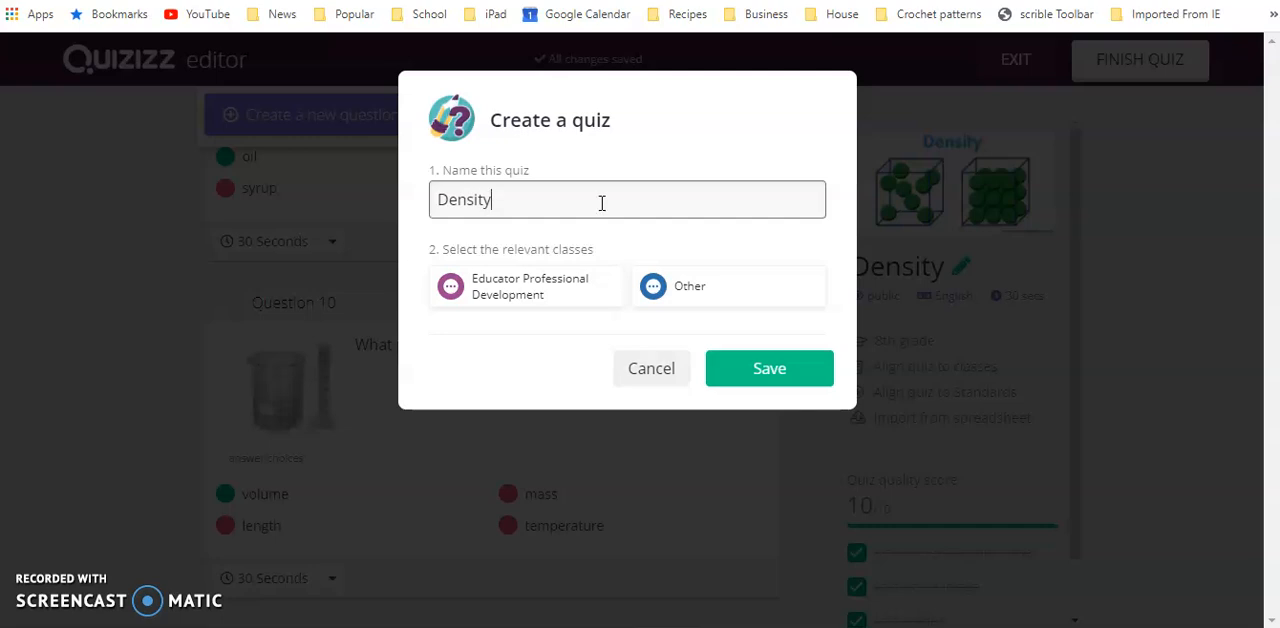
{"action": "left_click", "coordinate": [592, 284]}
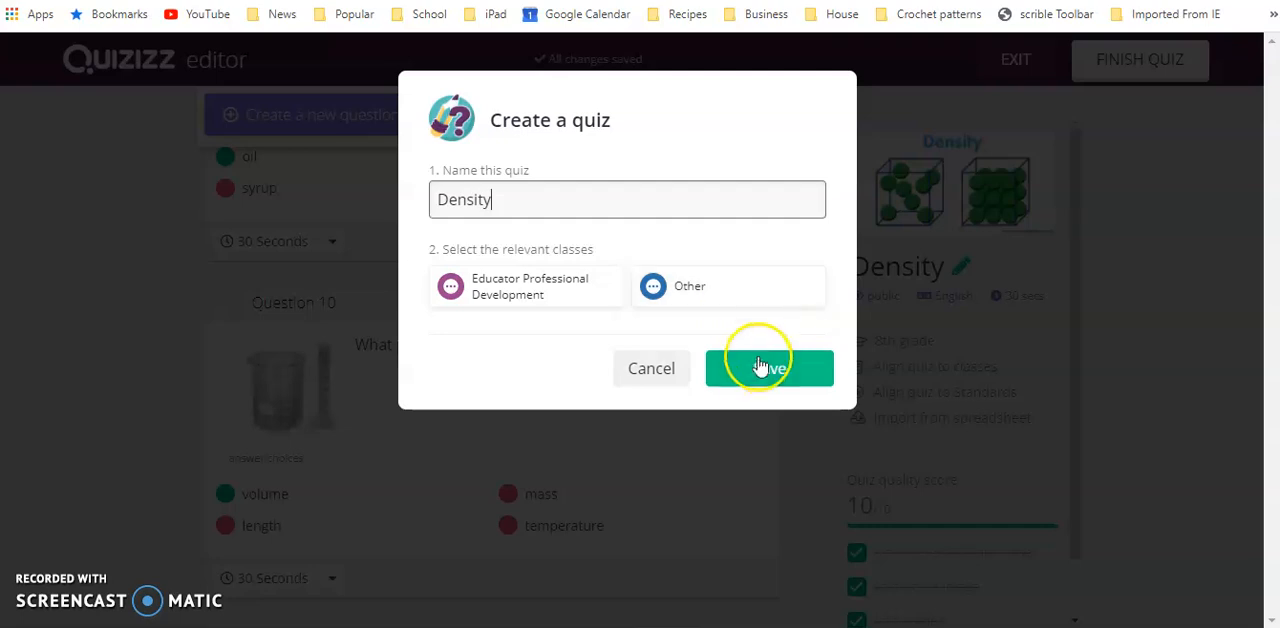
{"action": "type", "text": "Test"}
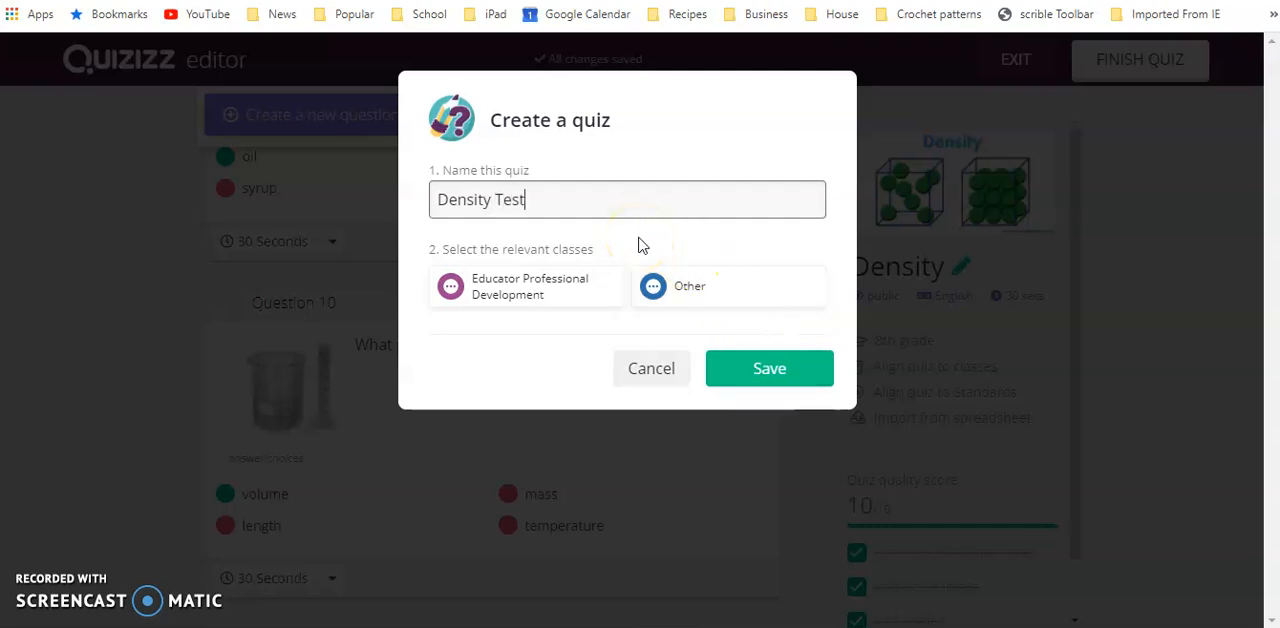
Set Educator Professional Development as the quiz's relevant class and save the quiz
{"action": "left_click", "coordinate": [740, 367]}
{"action": "left_click", "coordinate": [586, 286]}
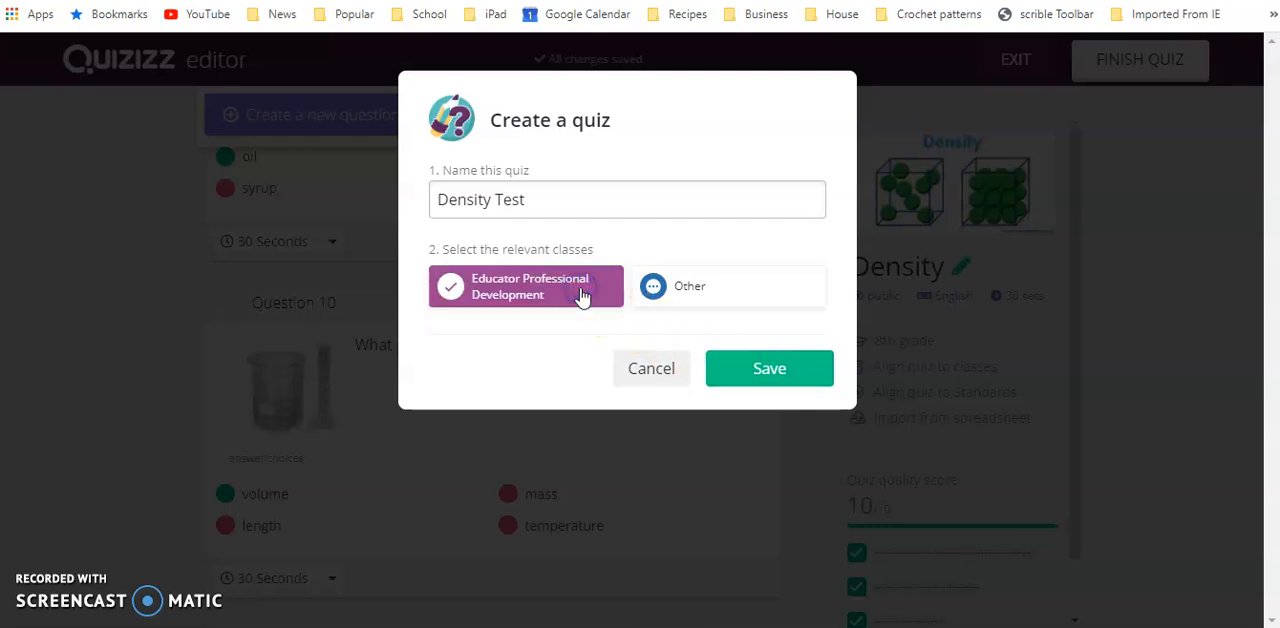
{"action": "left_click", "coordinate": [697, 286]}
{"action": "left_click", "coordinate": [800, 366]}
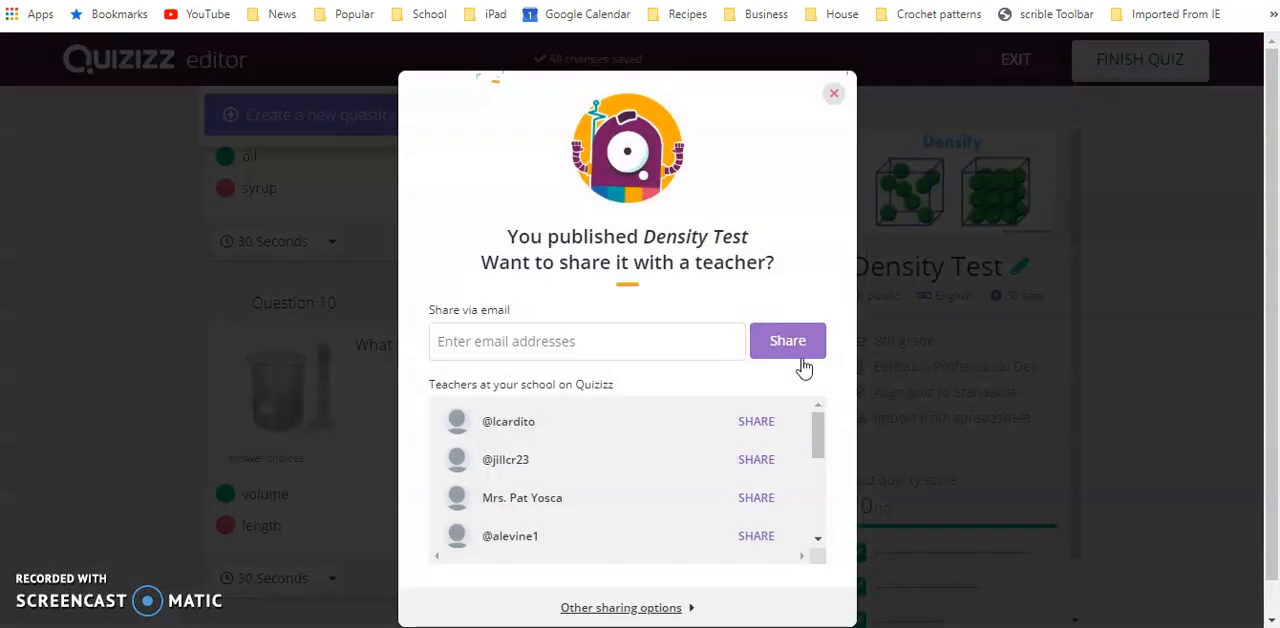
Dismiss the offer to share the quiz with a teacher and open the list of own quizzes
{"action": "left_click", "coordinate": [553, 333]}
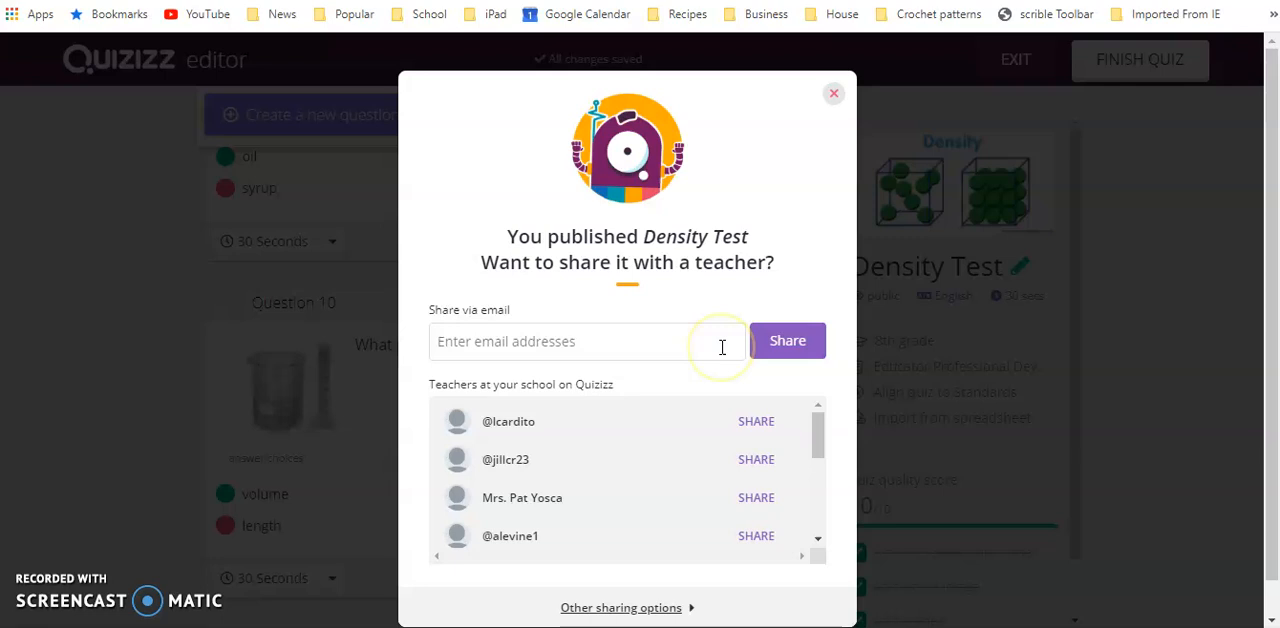
{"action": "left_click", "coordinate": [833, 93]}
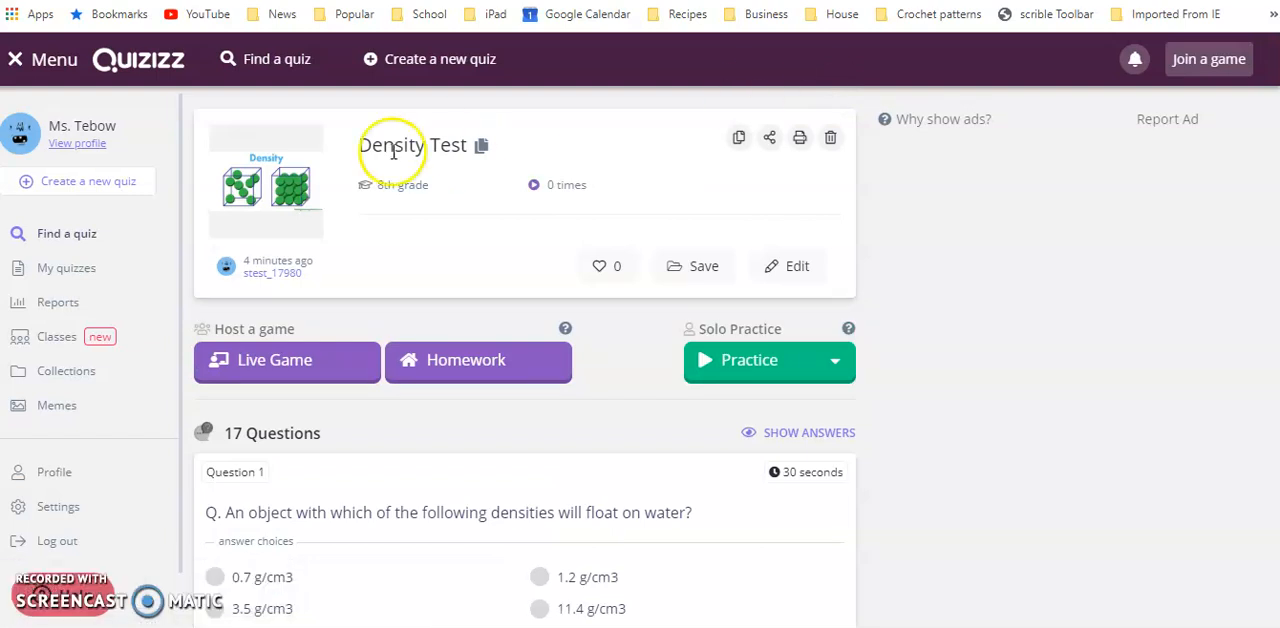
{"action": "left_click", "coordinate": [86, 270]}
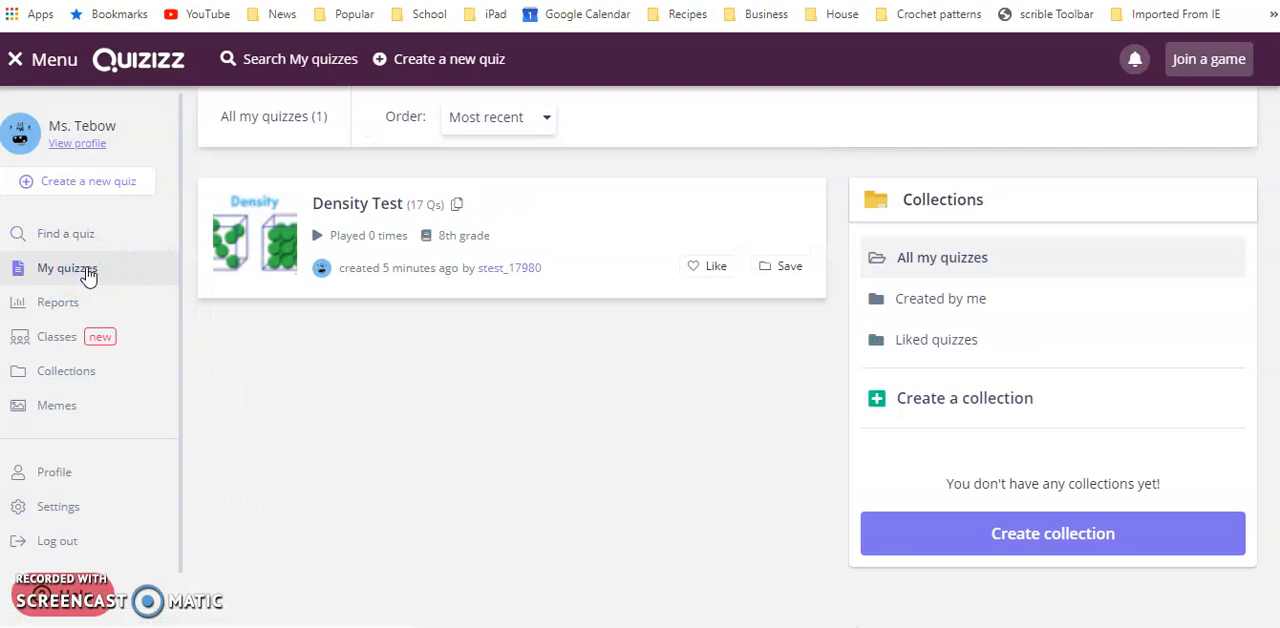